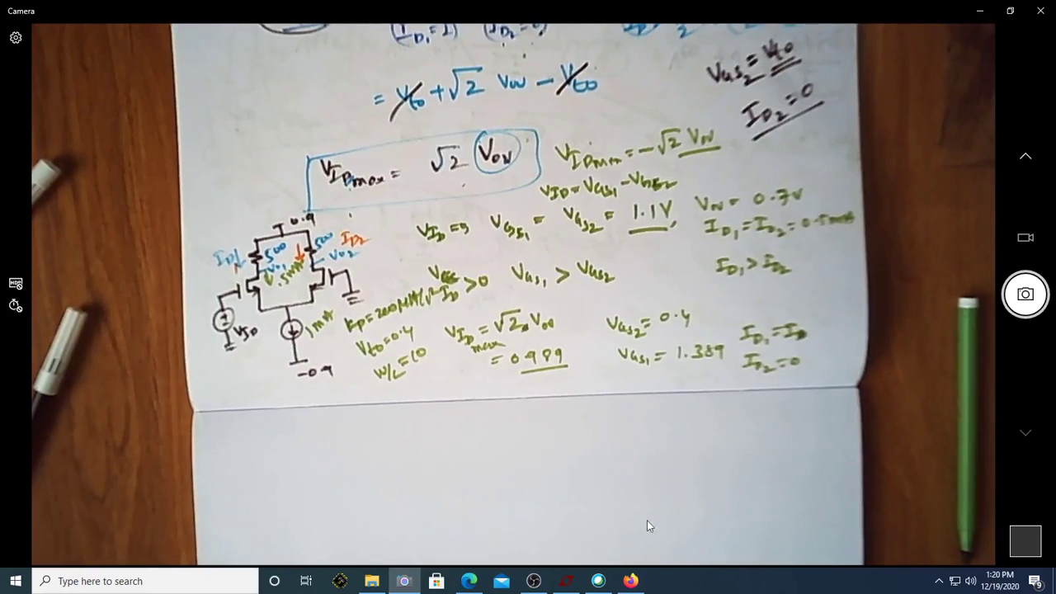
- Switch to LTspice and check the model name, length and width settings of transistor M1
click(566, 581)
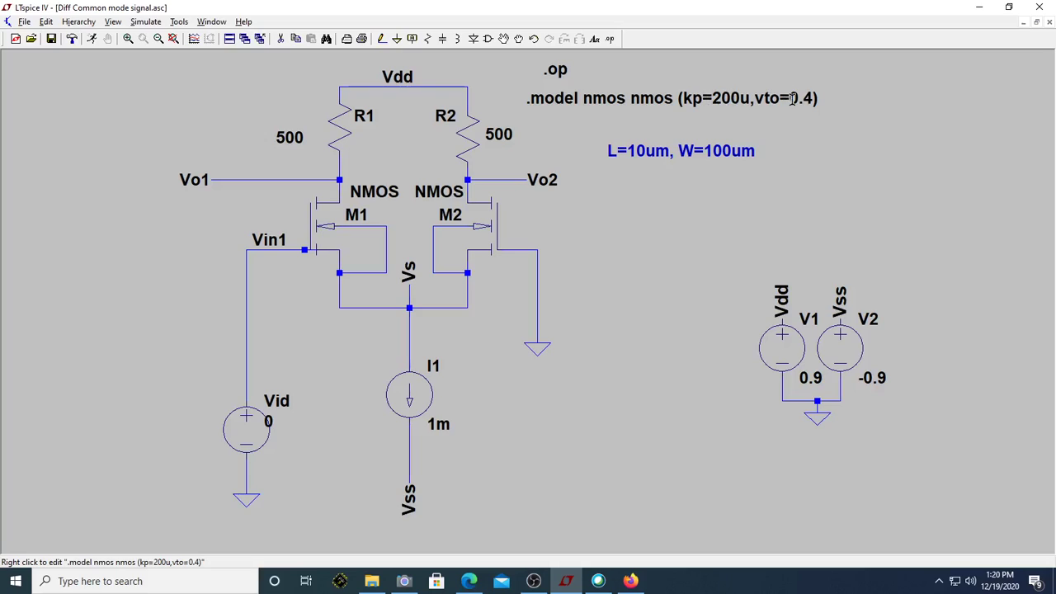
right_click(315, 231)
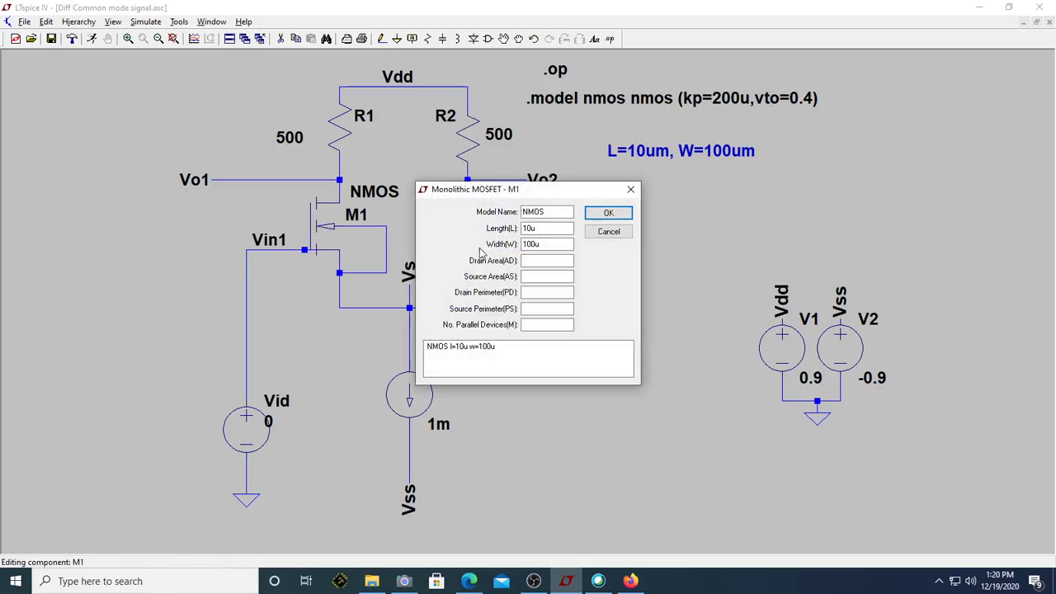
click(535, 228)
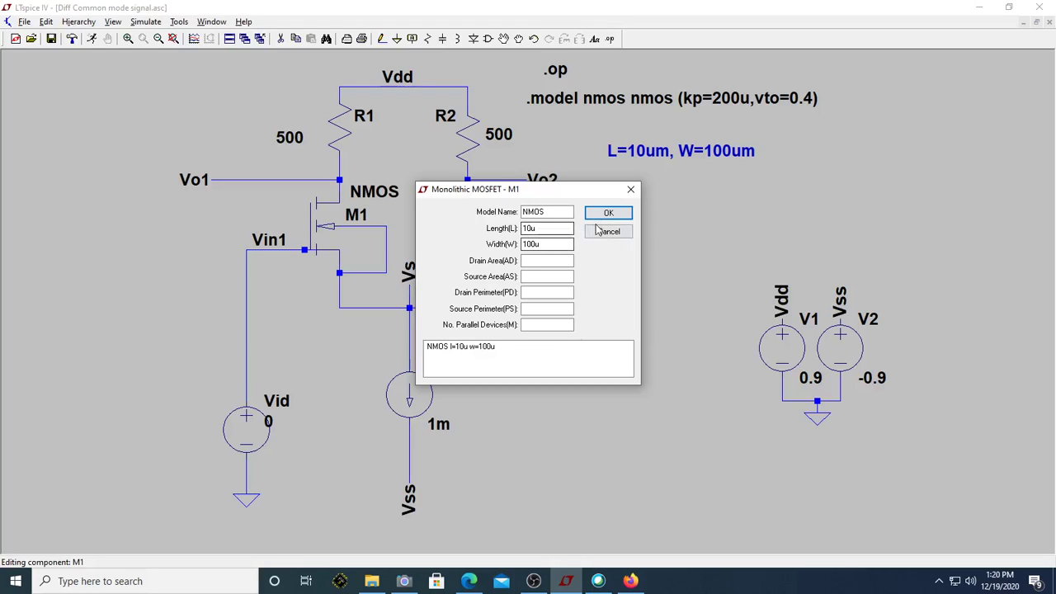
click(532, 248)
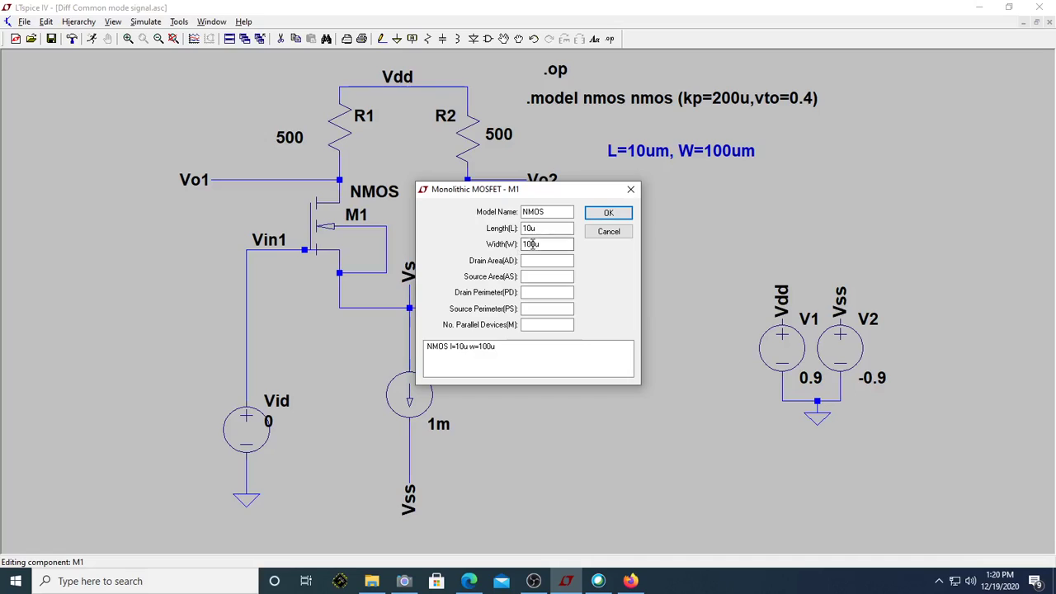
click(615, 215)
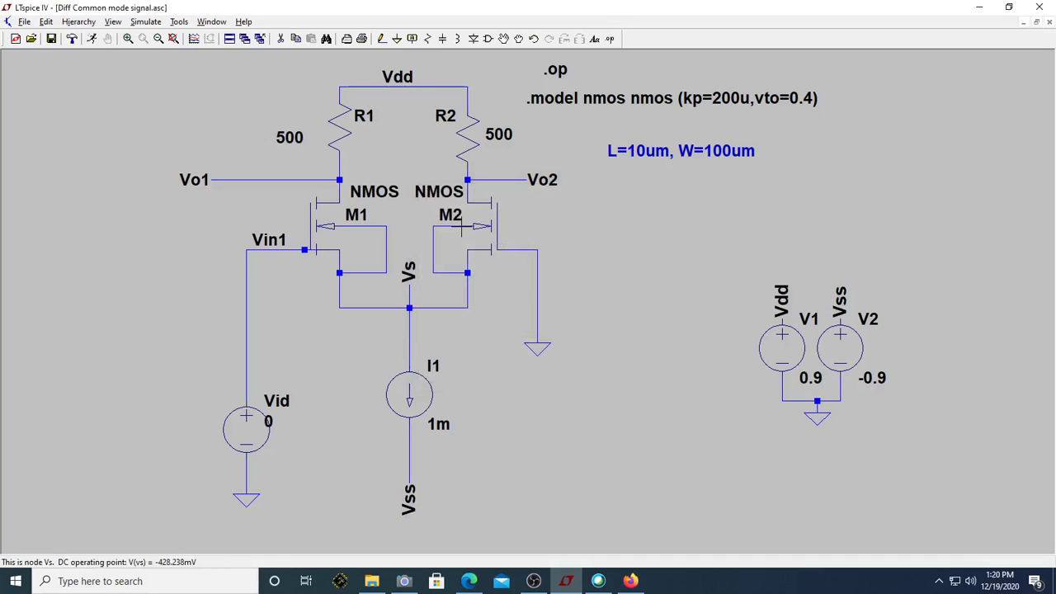
- Check the model name, length and width settings of transistor M2
right_click(463, 229)
right_click(461, 216)
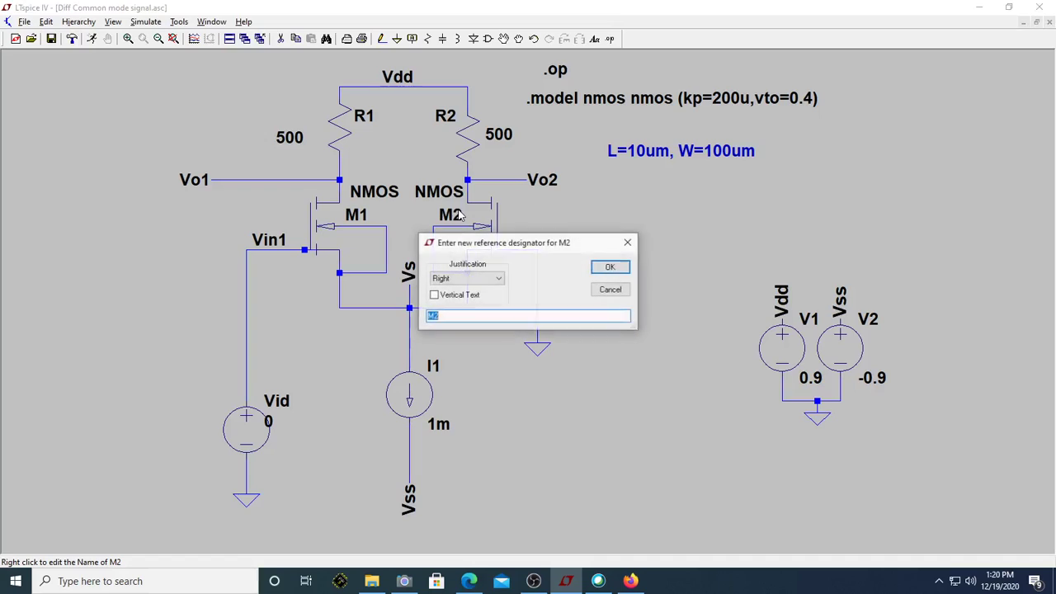
click(617, 267)
right_click(510, 231)
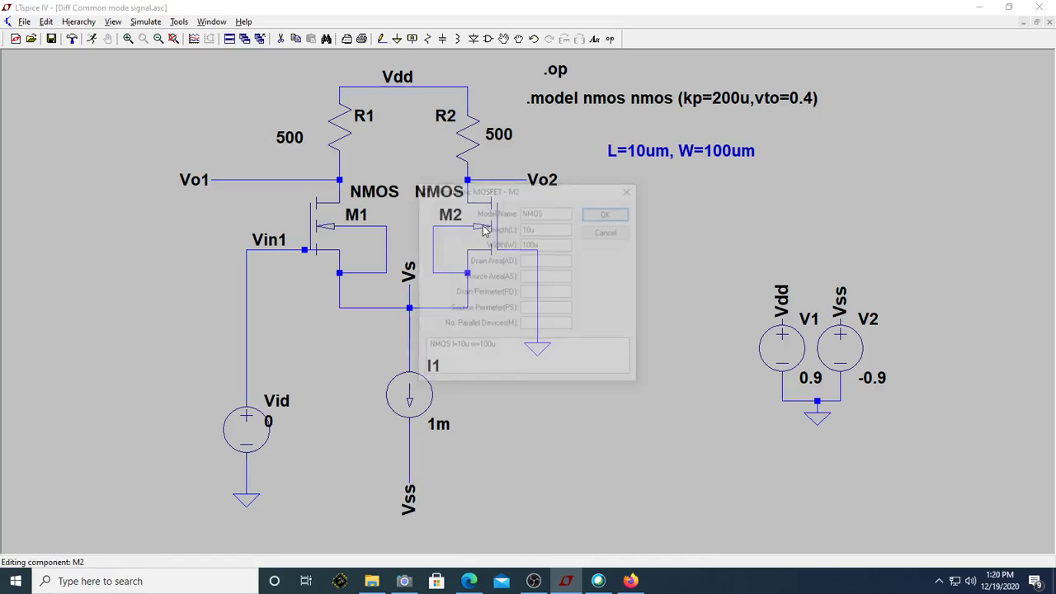
click(607, 214)
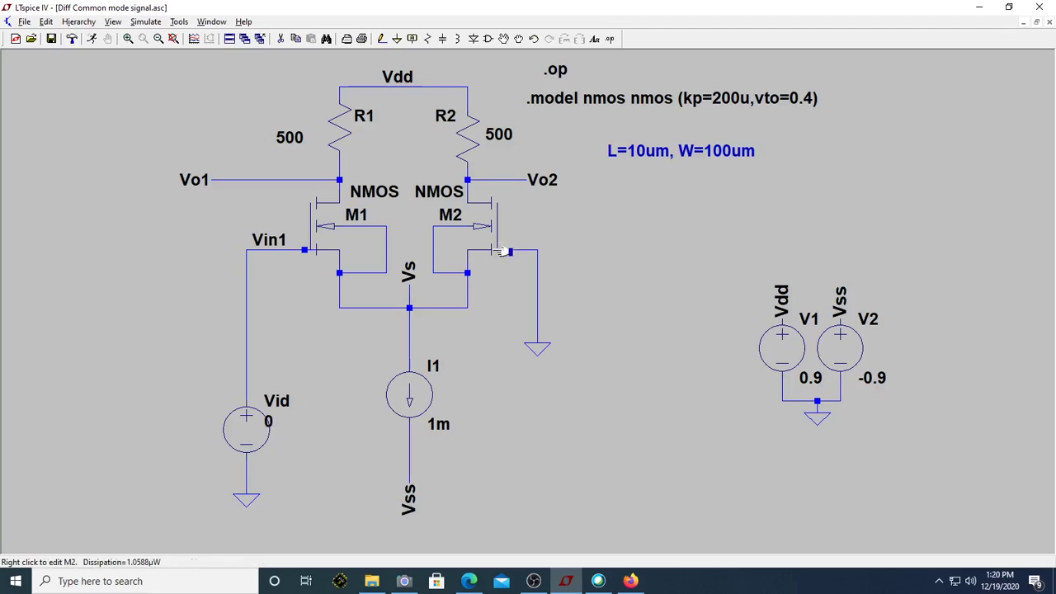
- Run the DC operating-point simulation of the differential pair and close its results
click(146, 23)
mouse_move(116, 24)
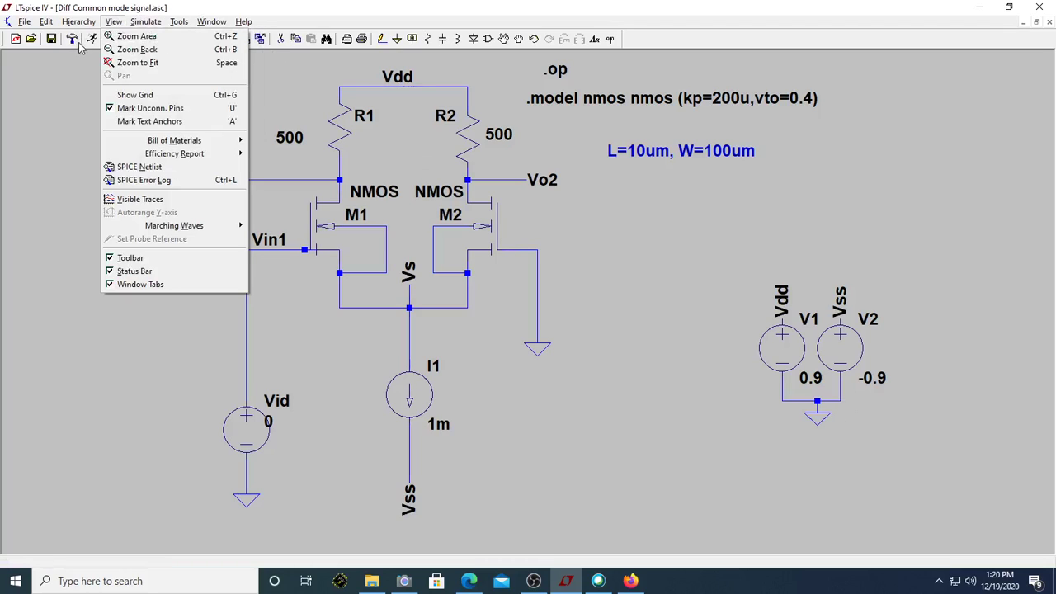
click(92, 42)
click(92, 40)
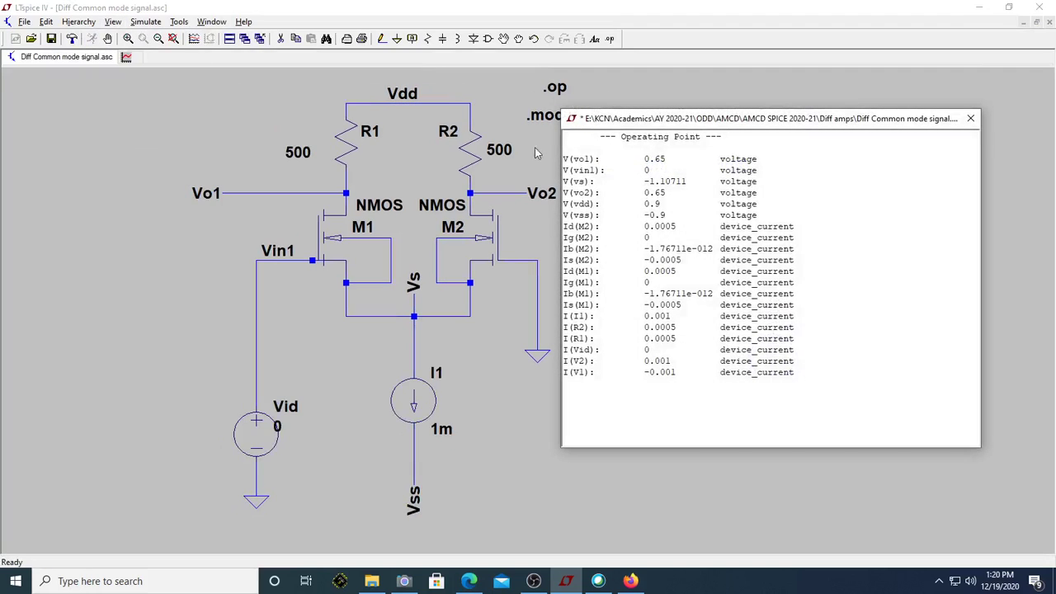
click(971, 120)
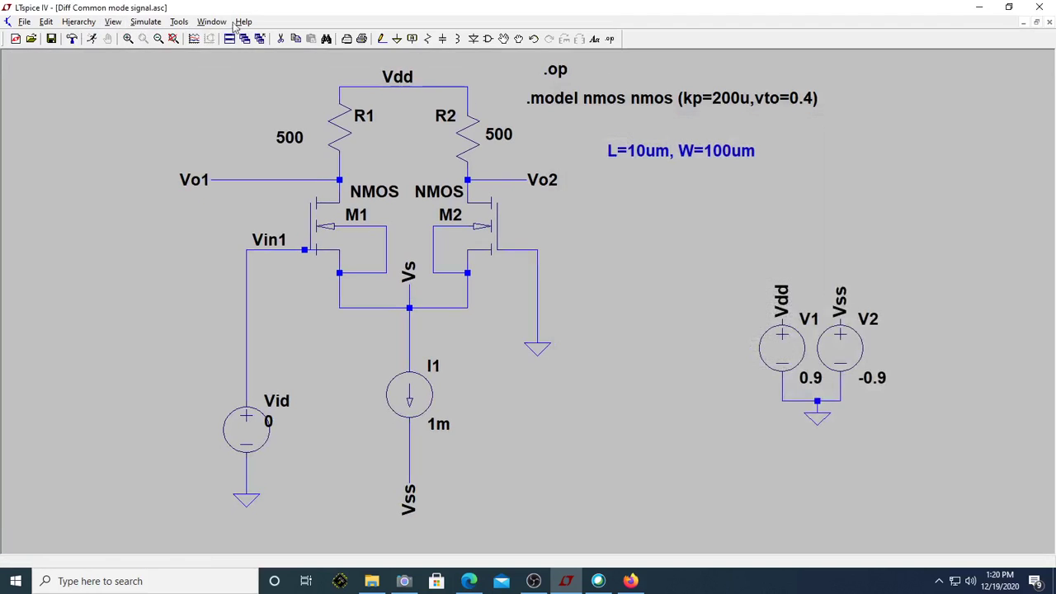
- Examine the Vgs, Vth and Vdsat values of M1 and M2 in the SPICE error log and close it
click(116, 22)
click(126, 180)
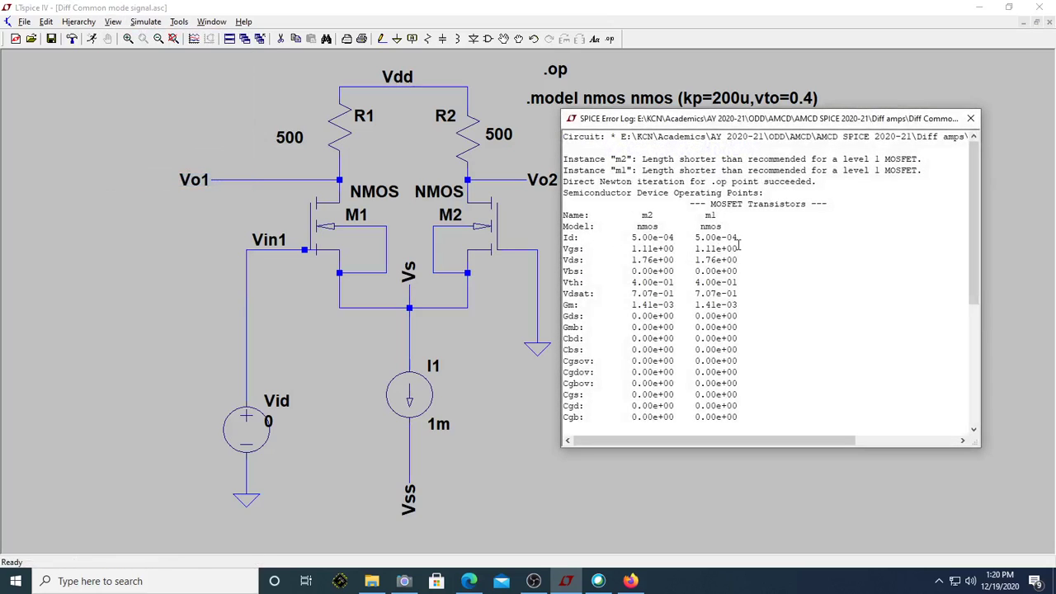
drag(739, 245, 625, 247)
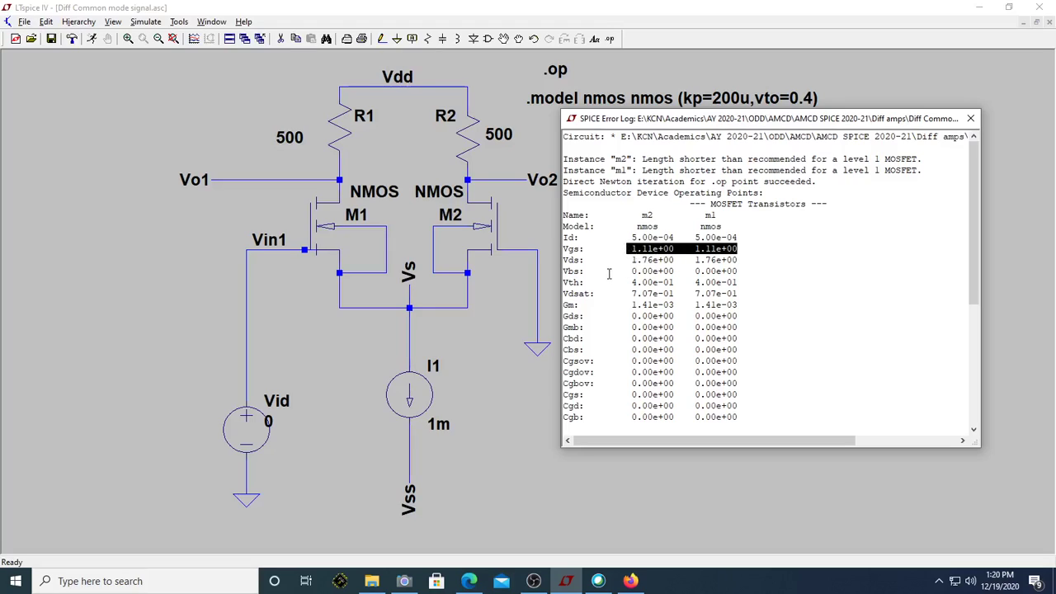
click(591, 249)
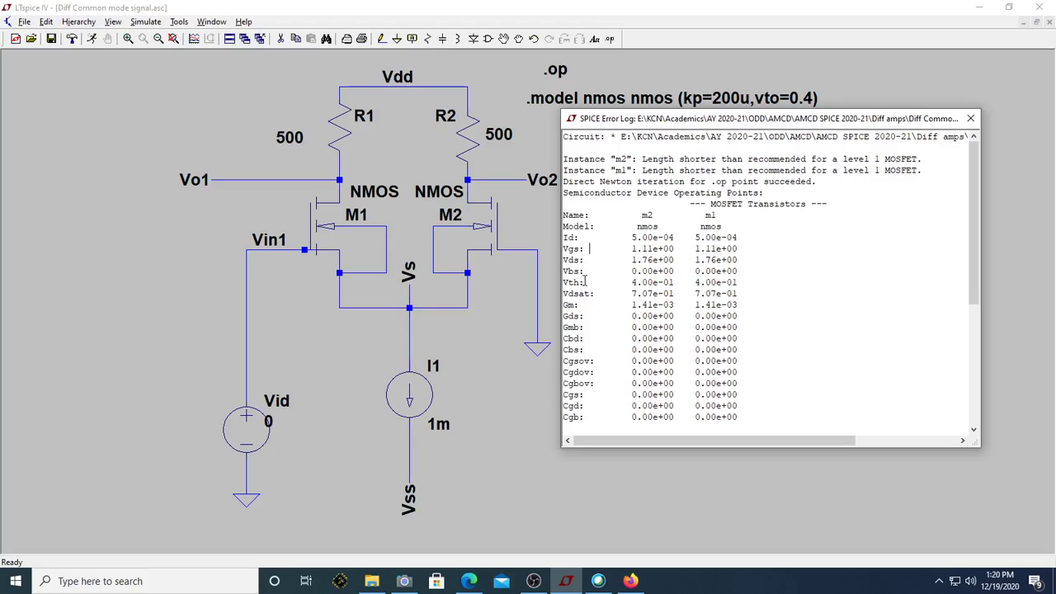
drag(726, 282, 626, 283)
drag(746, 293, 620, 293)
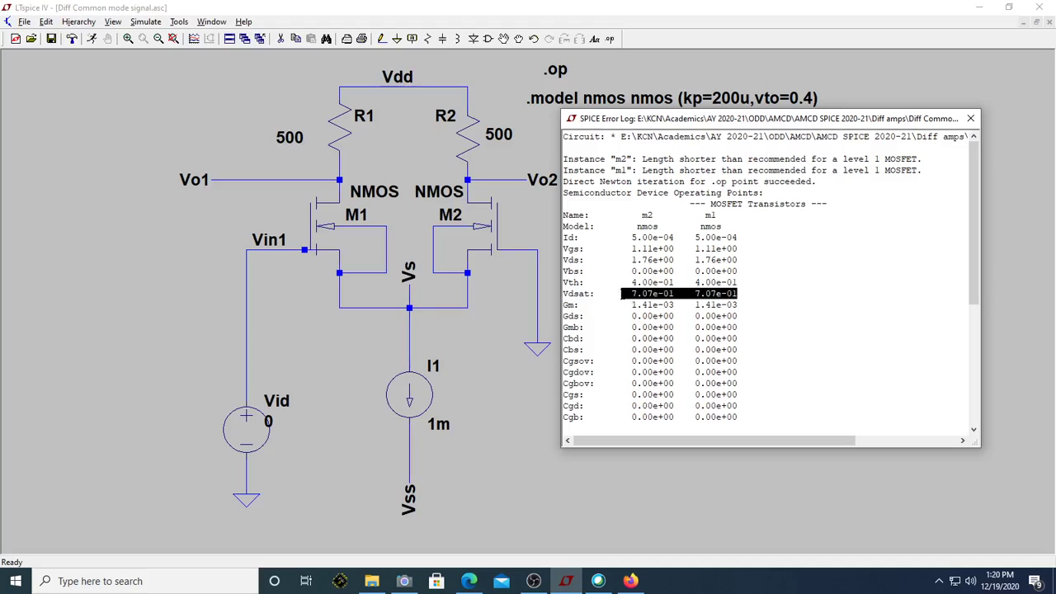
click(618, 294)
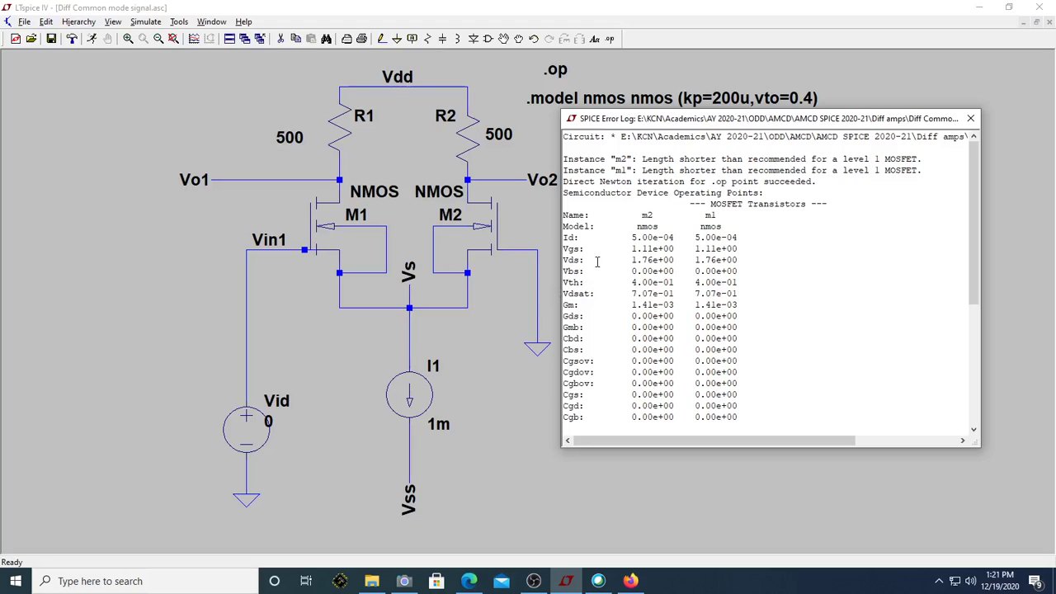
drag(740, 248, 642, 254)
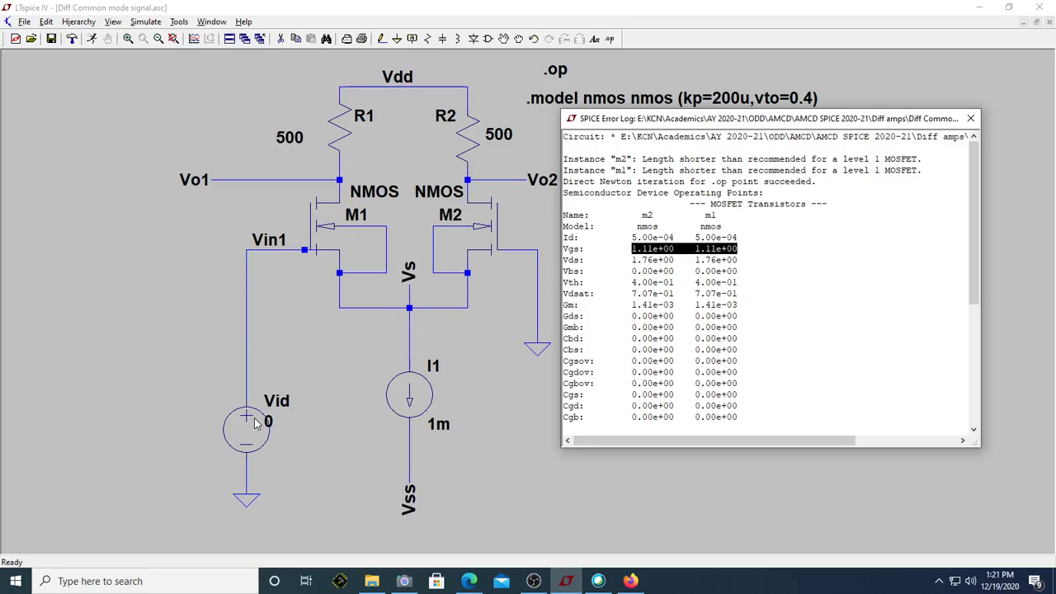
click(971, 118)
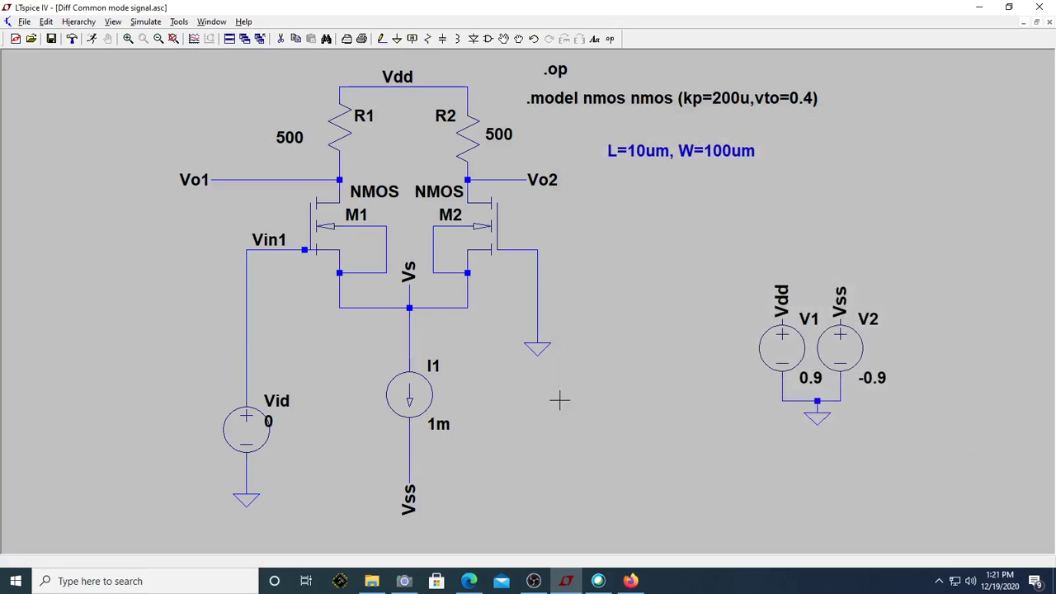
- Switch to the Camera app to consult the handwritten differential-pair notes, and return to LTspice
click(403, 581)
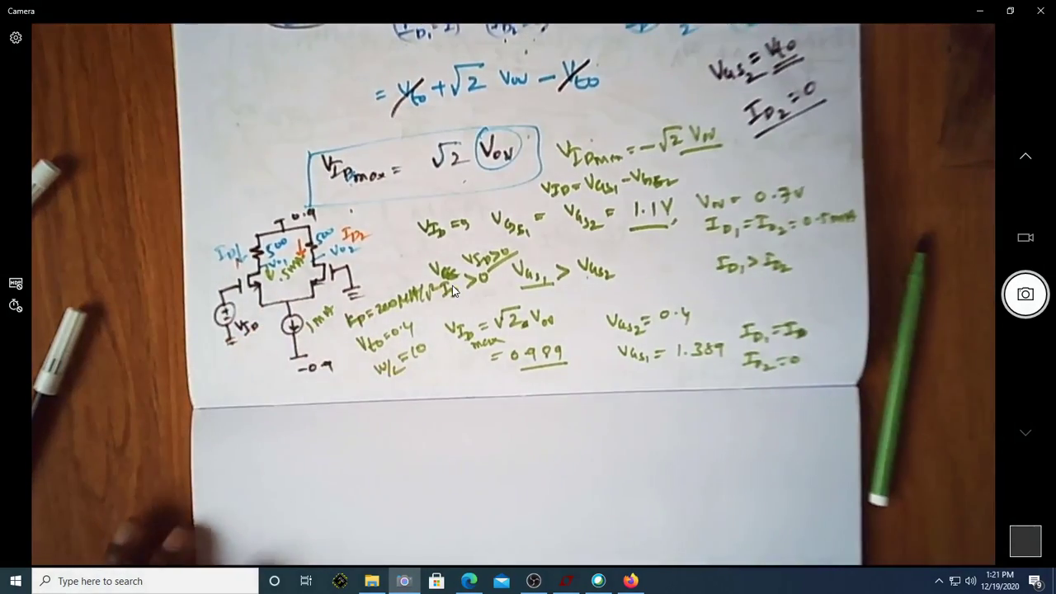
click(980, 12)
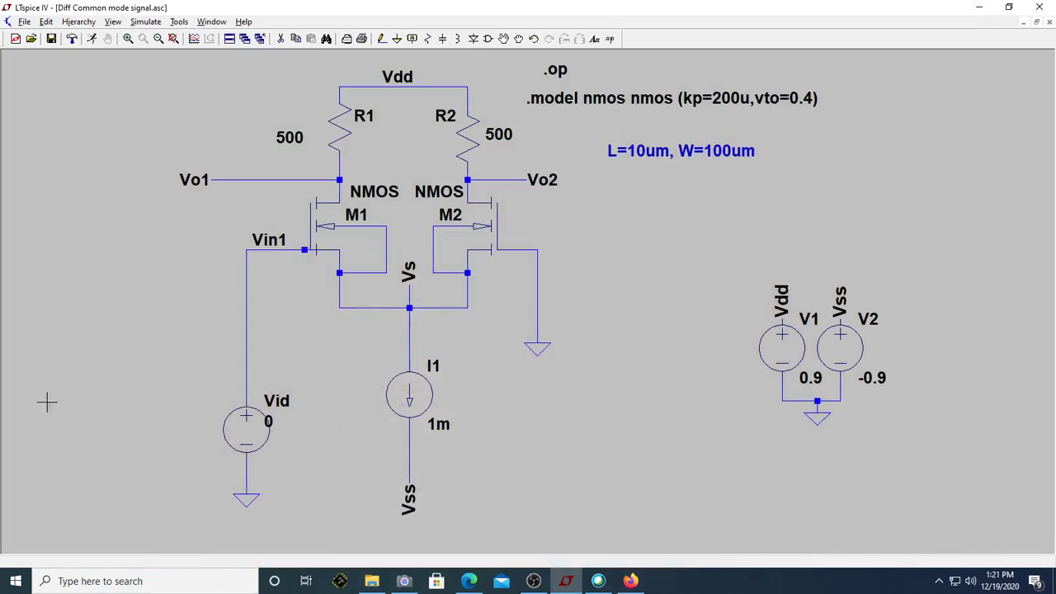
- Set the DC value of the Vid source to 0.2 V and rerun the operating-point simulation
right_click(269, 421)
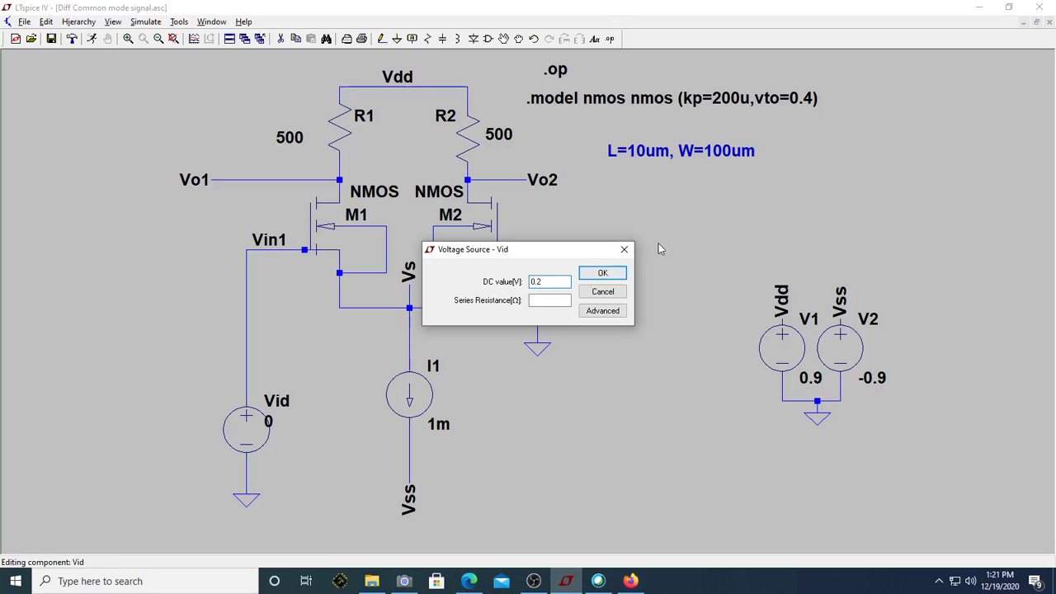
click(603, 273)
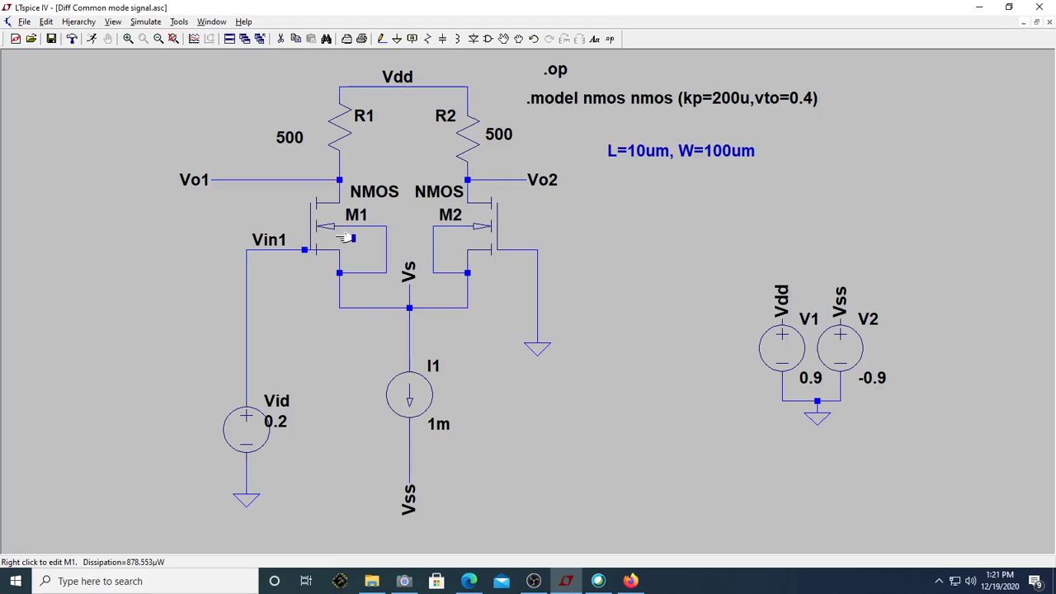
right_click(280, 421)
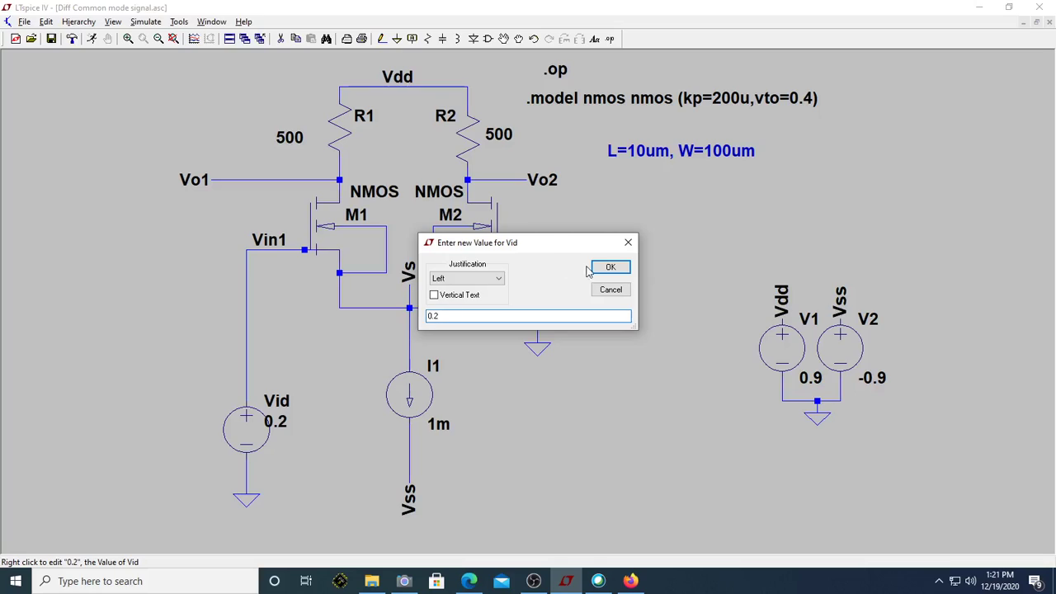
click(611, 268)
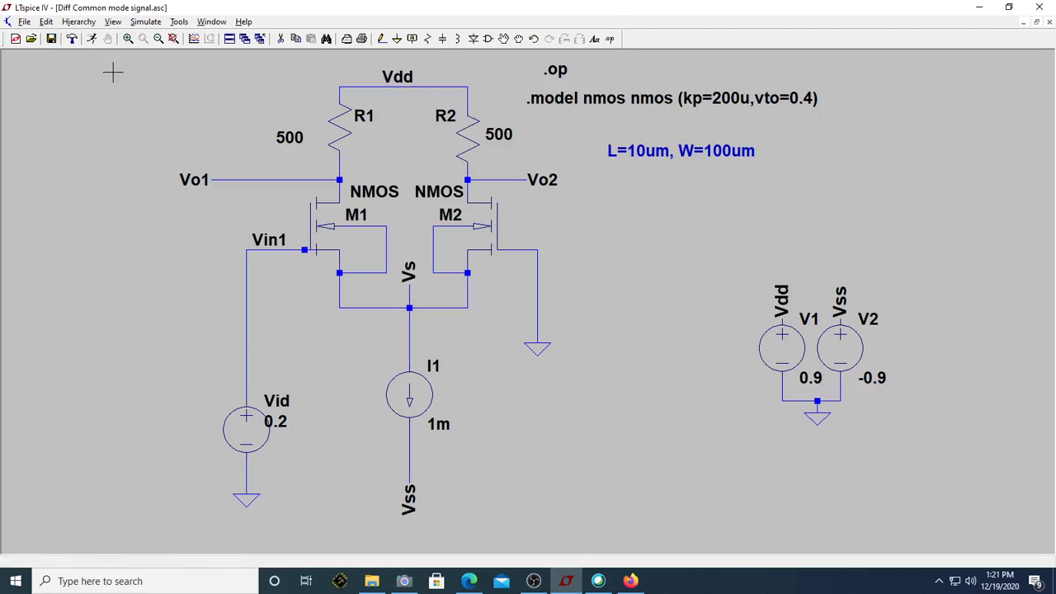
click(93, 38)
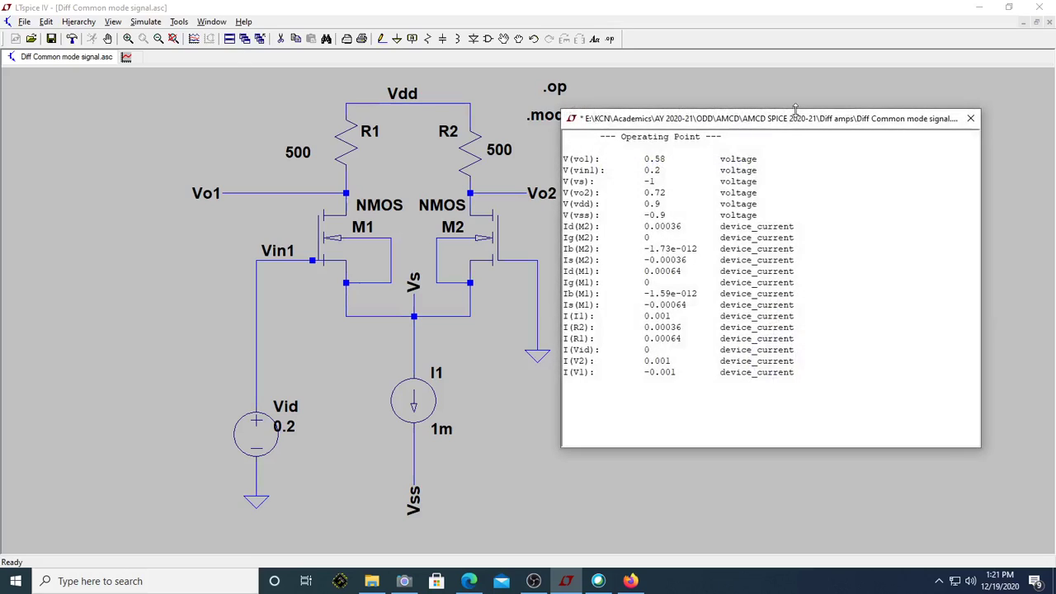
click(972, 119)
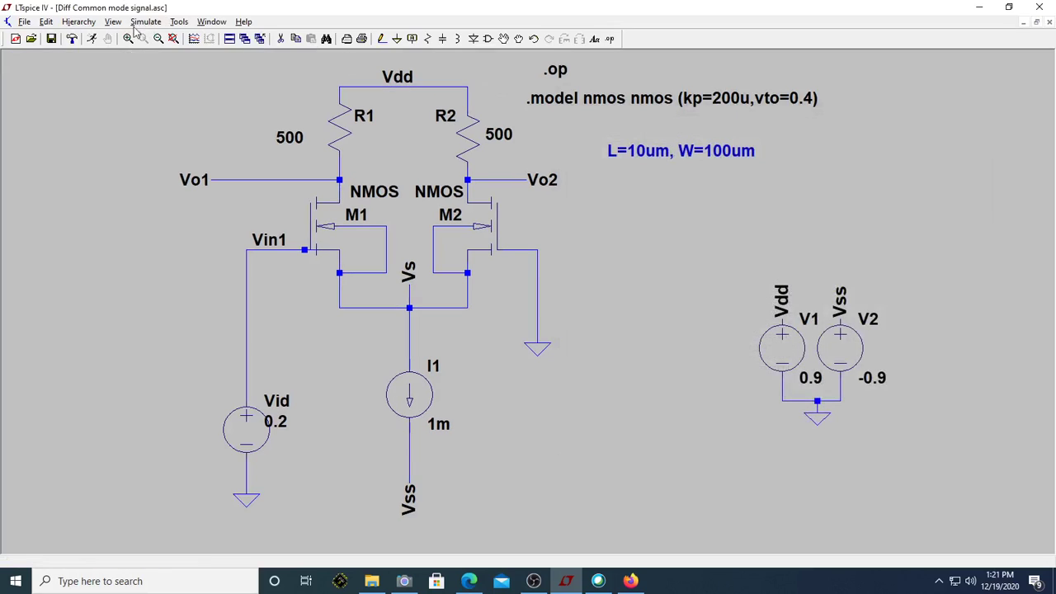
- Compare the Vgs and Id values of M1 and M2 in the SPICE error log and close it
click(113, 21)
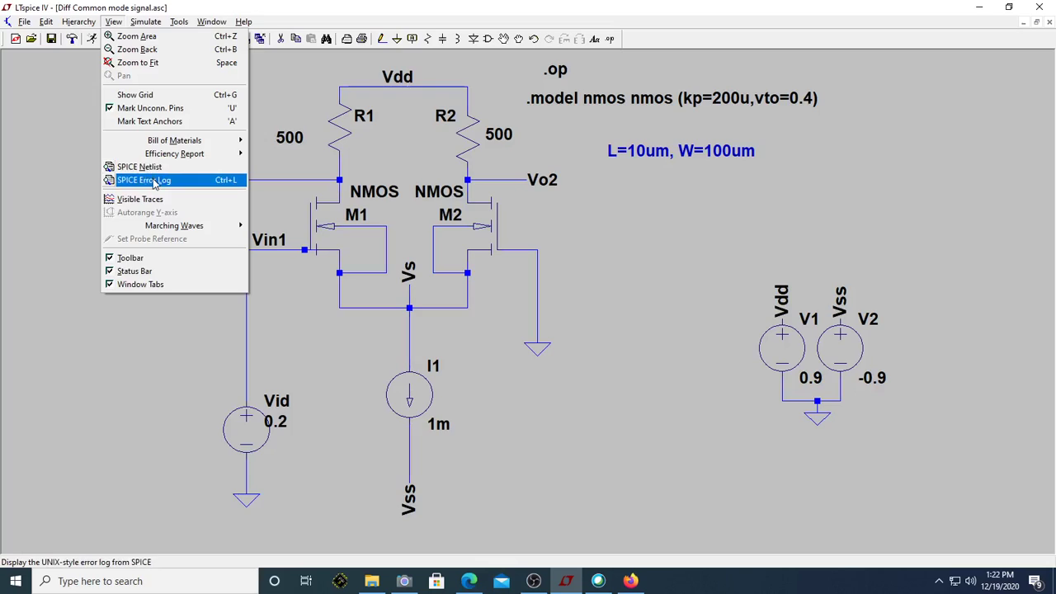
click(154, 180)
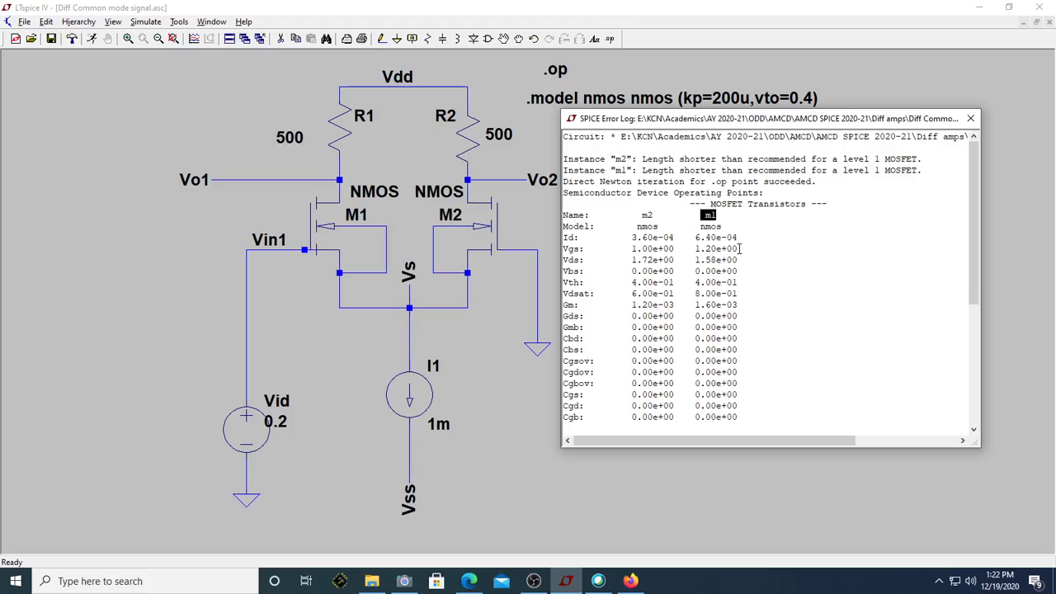
drag(740, 248, 631, 248)
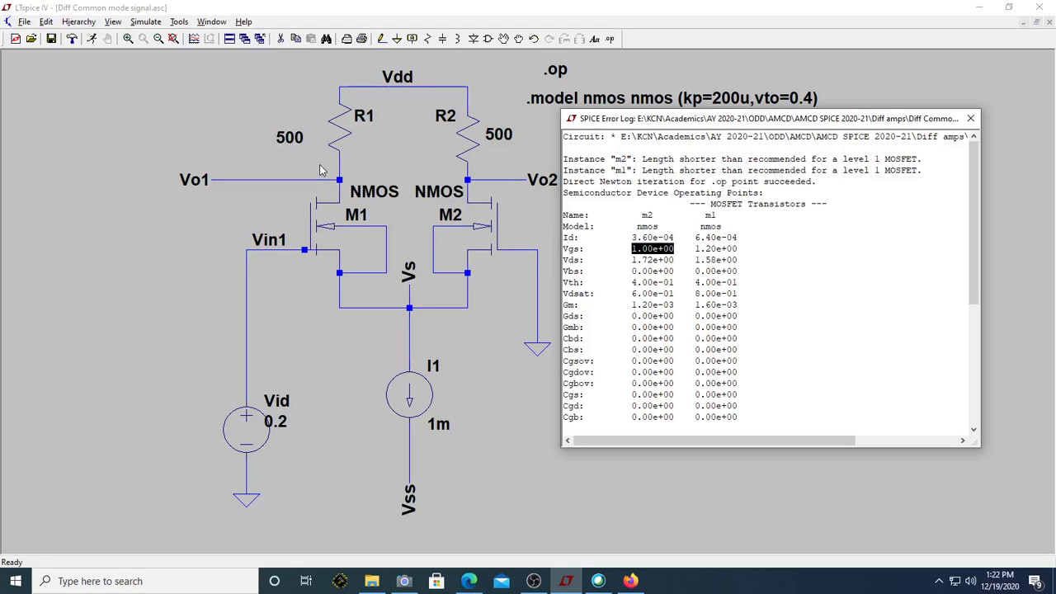
drag(747, 238, 700, 229)
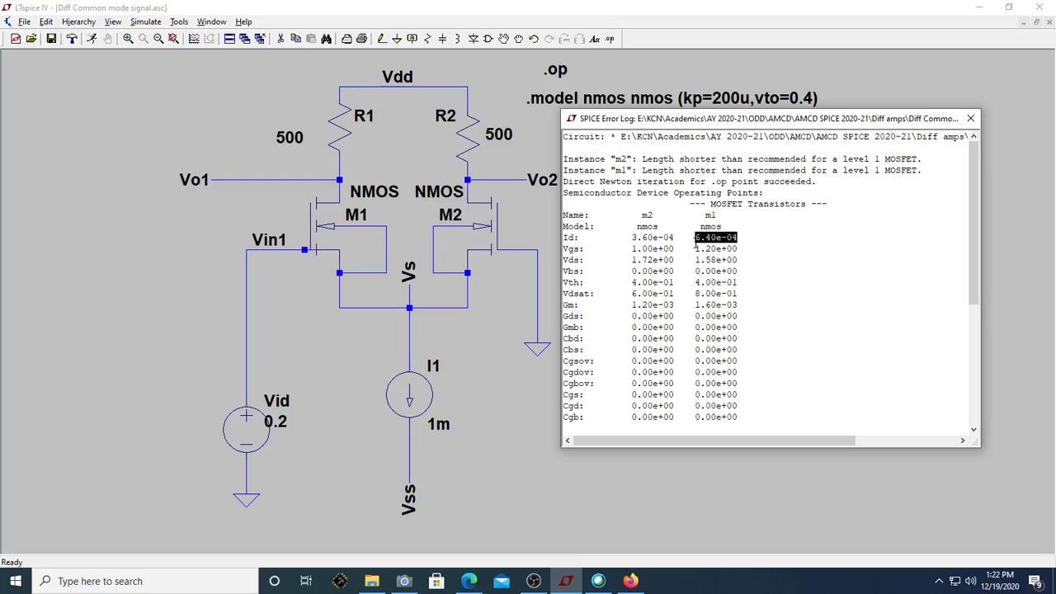
drag(674, 239, 622, 232)
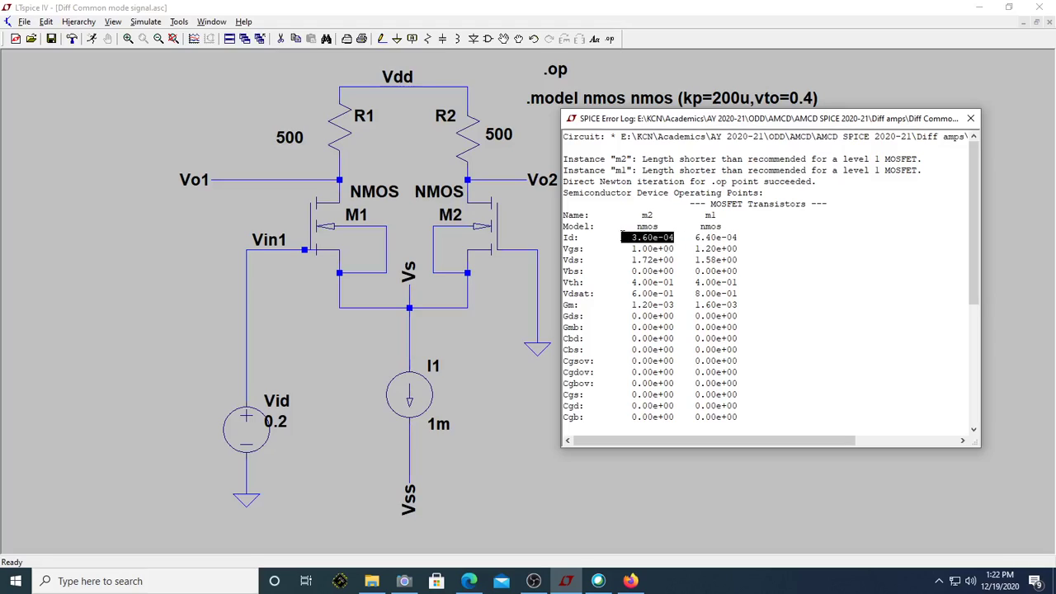
click(693, 238)
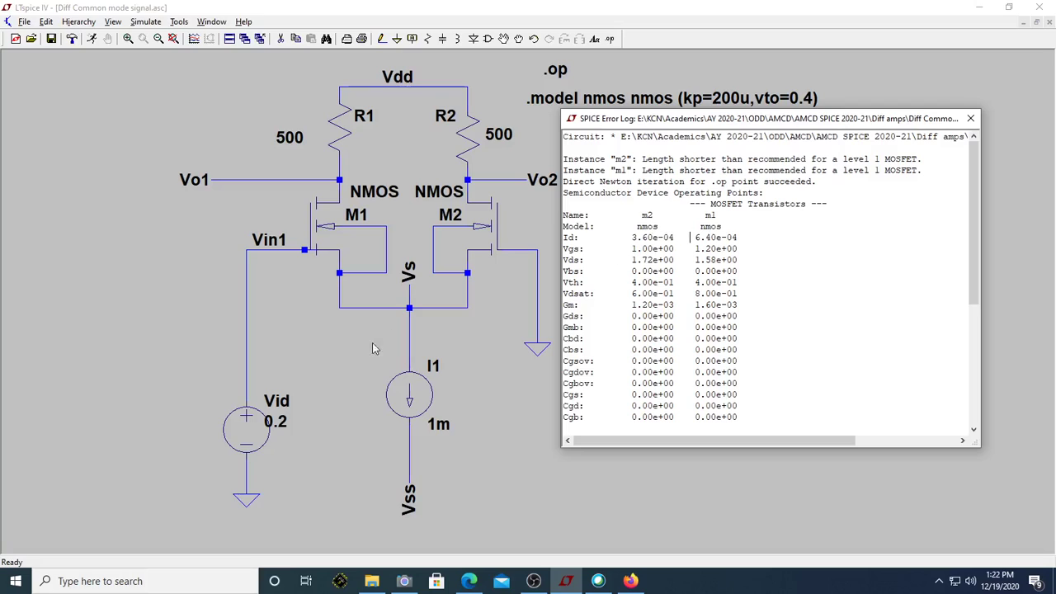
click(971, 118)
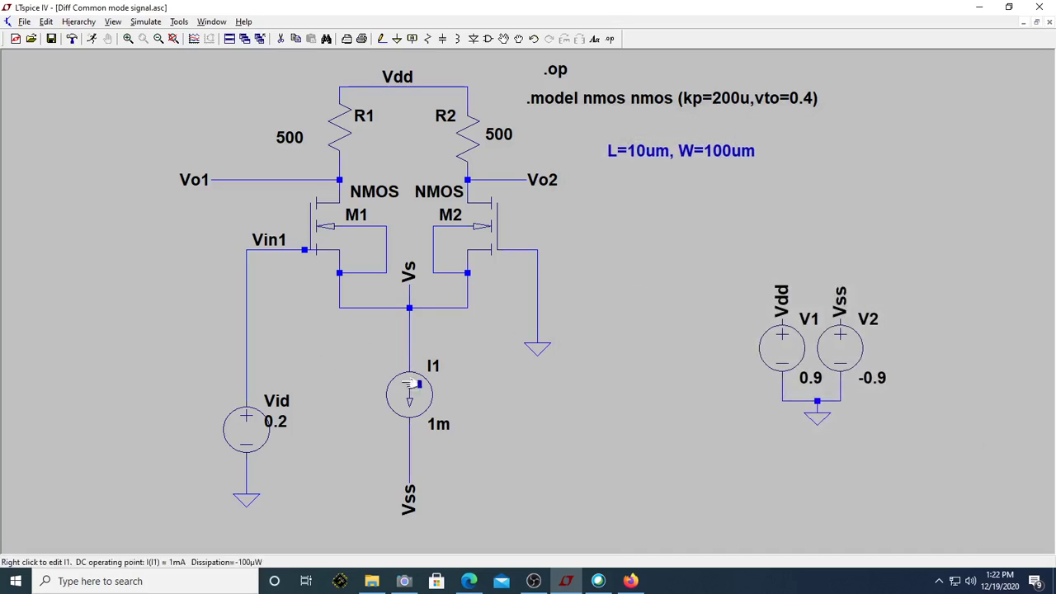
- Review the handwritten maximum differential input calculation in the Camera app, and switch back to LTspice
click(404, 581)
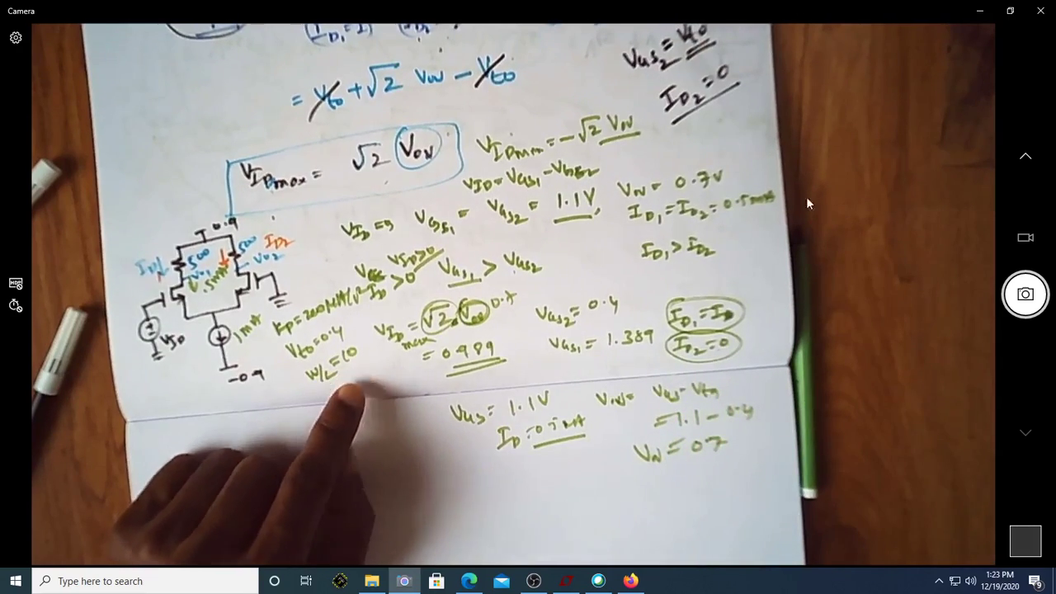
click(567, 582)
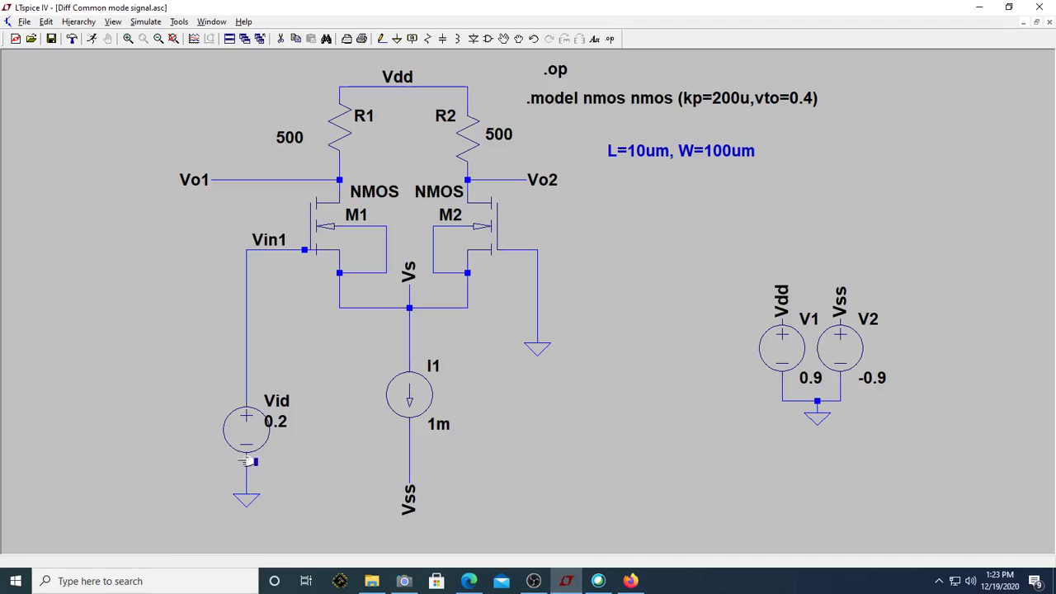
- Set the DC value of the Vid source to 0.989 V, rerun the operating-point simulation and close its results
right_click(274, 420)
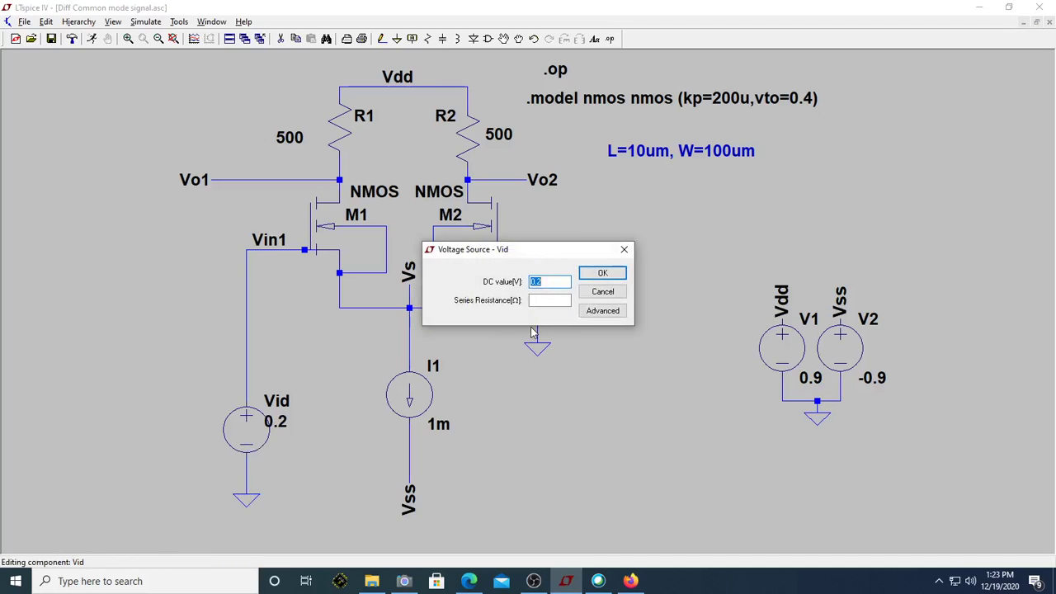
text(0.)
click(606, 274)
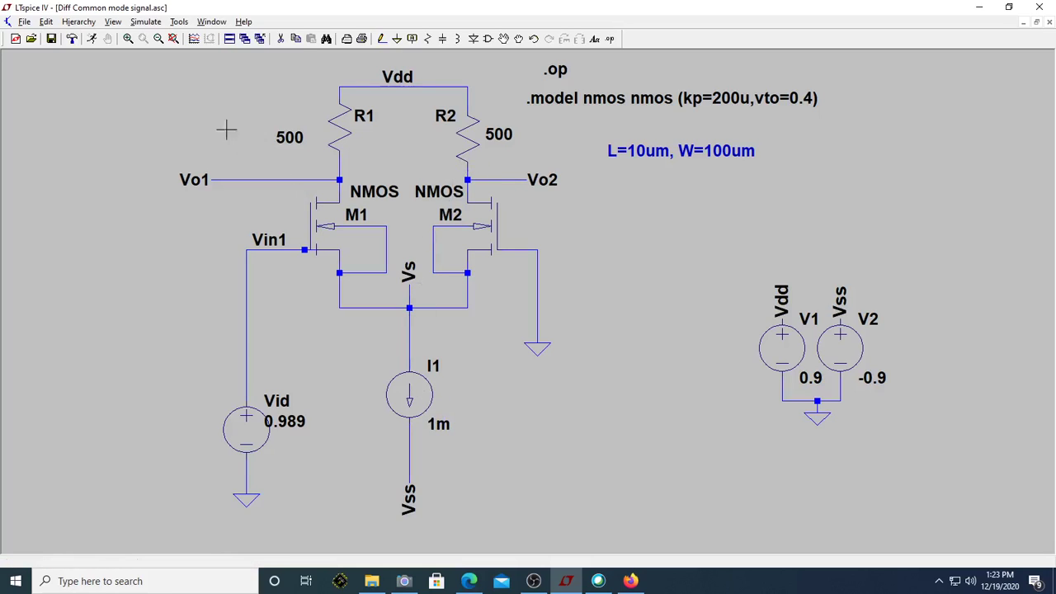
click(91, 38)
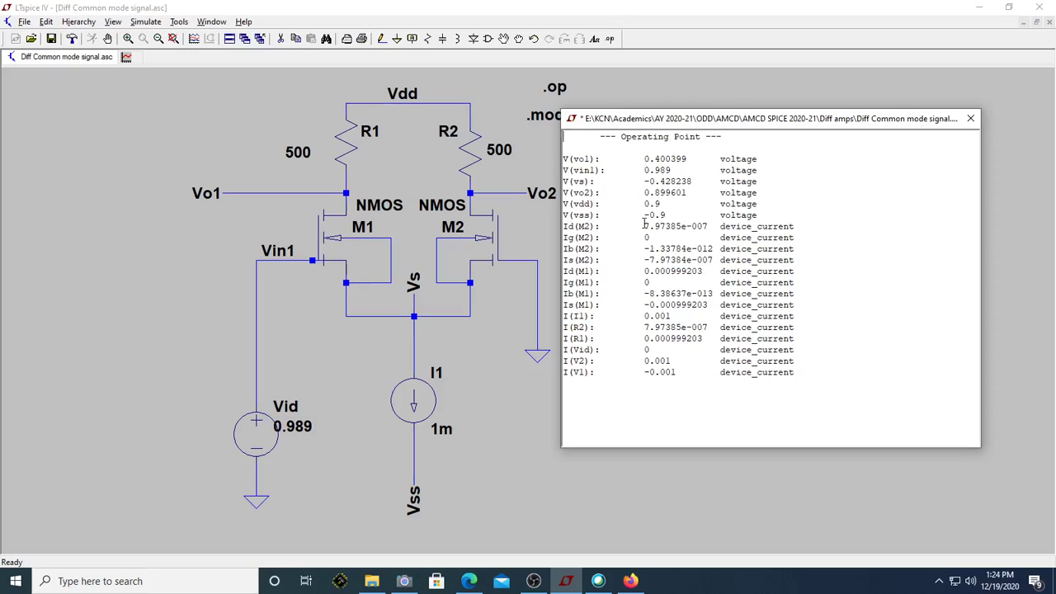
click(972, 119)
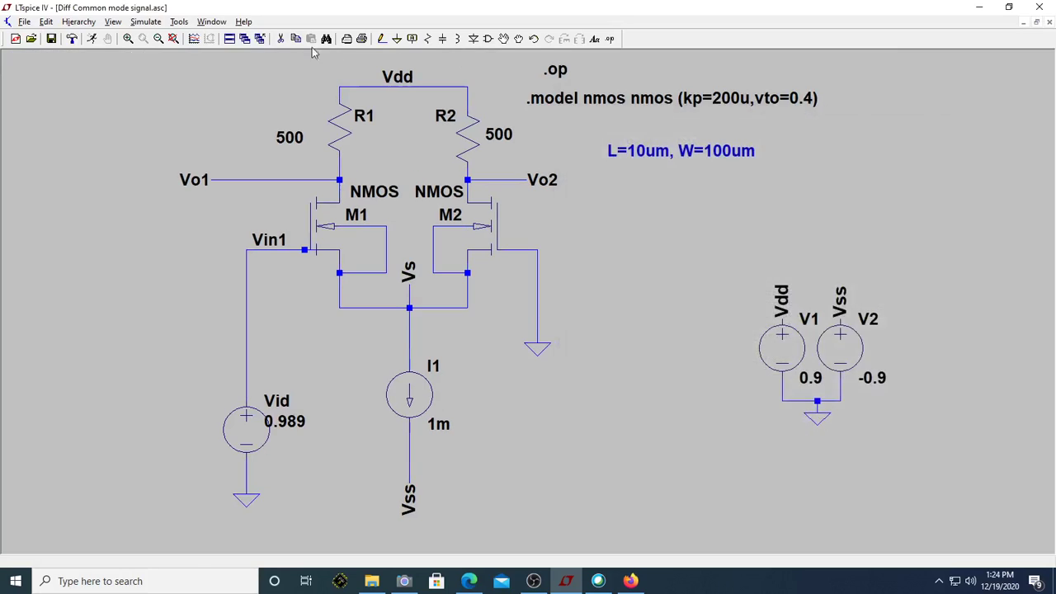
- Compare the drain currents of M1 and M2 in the SPICE error log and close it
click(122, 22)
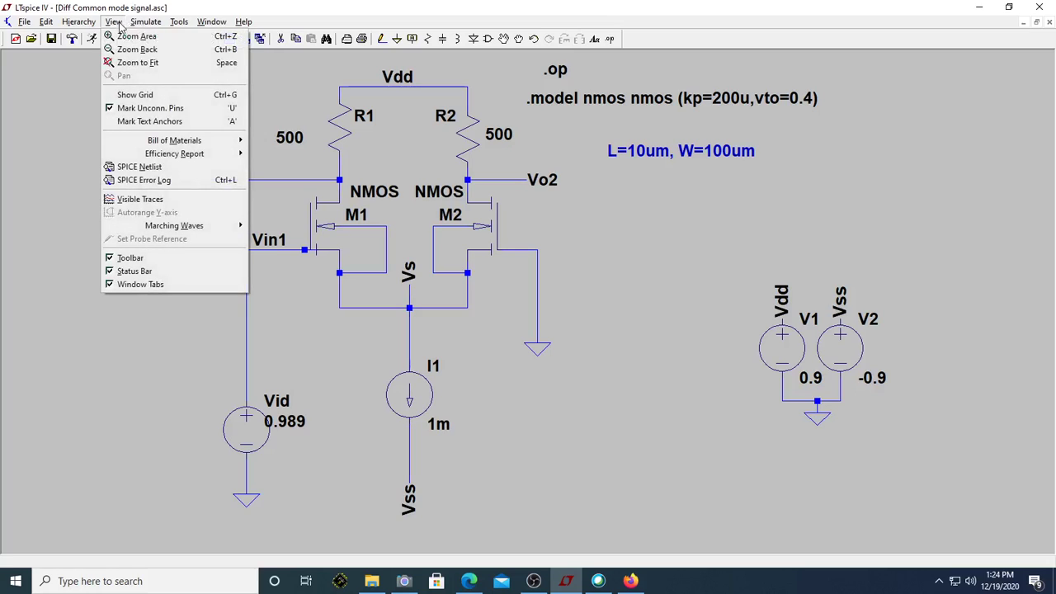
click(153, 187)
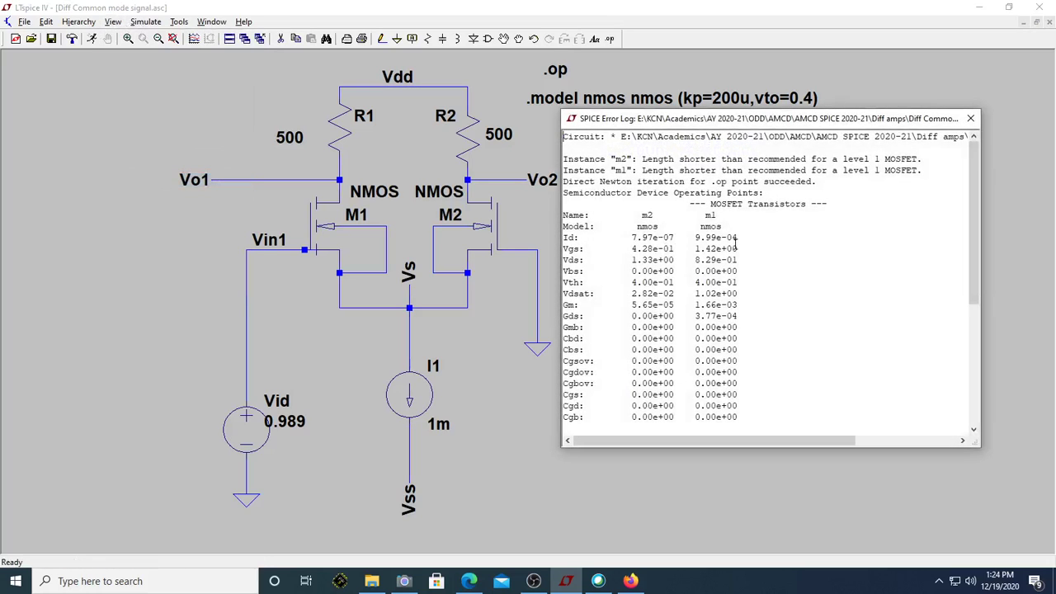
drag(740, 237, 709, 245)
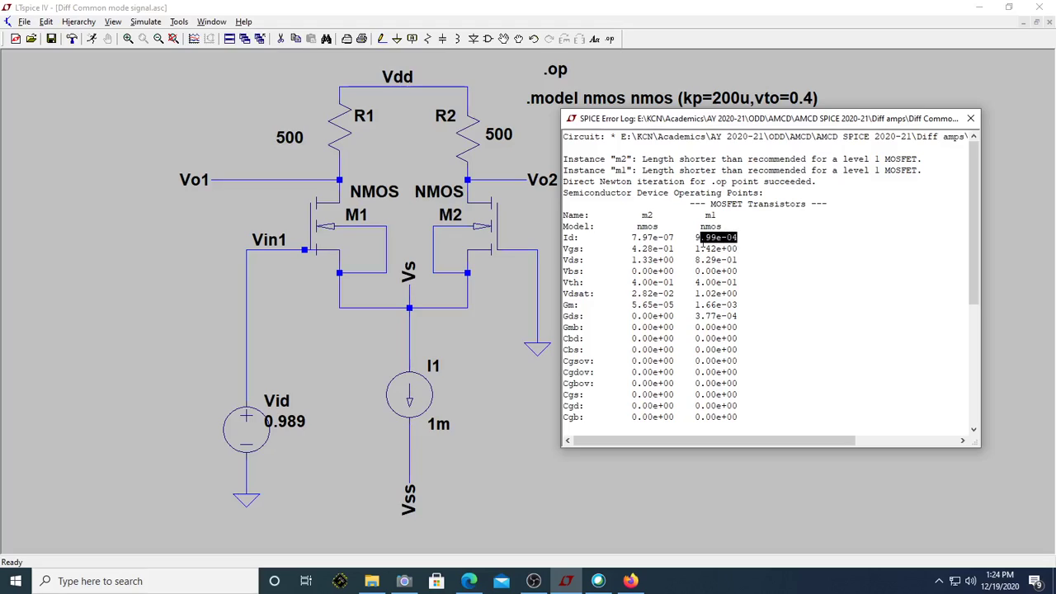
click(784, 271)
drag(677, 237, 657, 237)
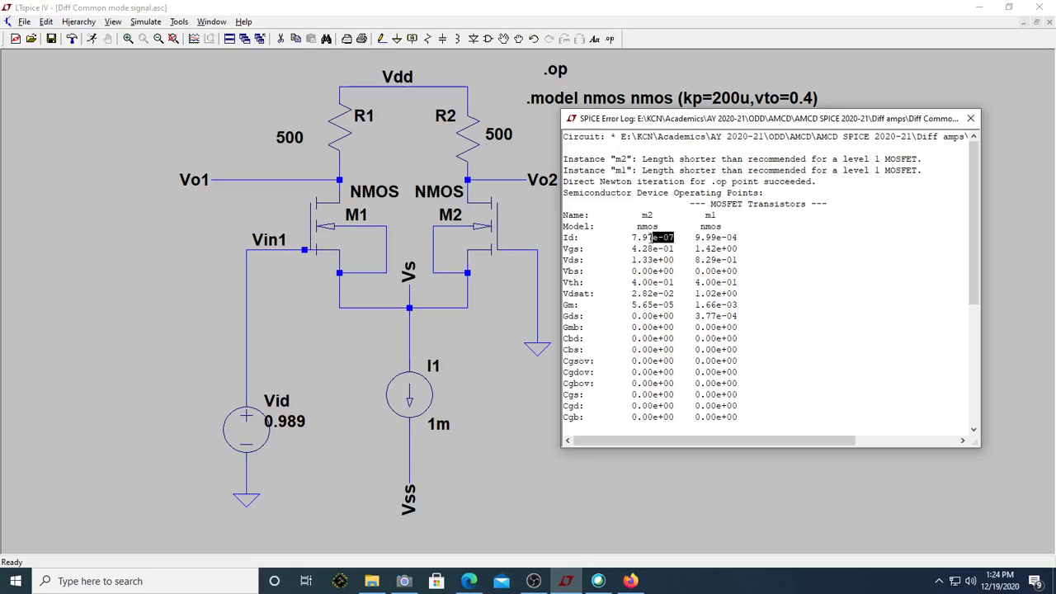
click(664, 257)
double_click(710, 214)
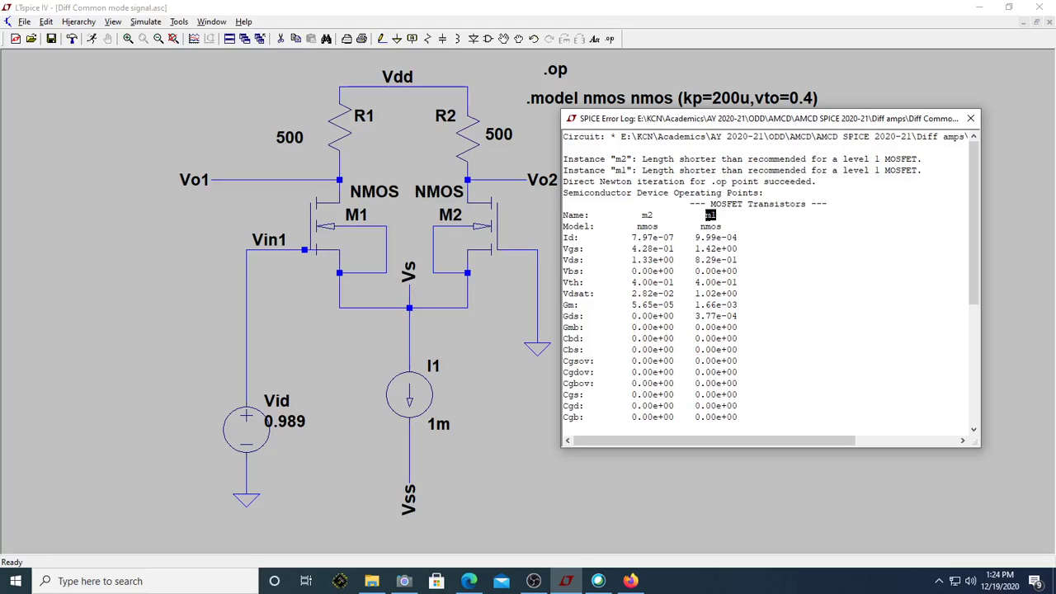
double_click(647, 216)
click(971, 118)
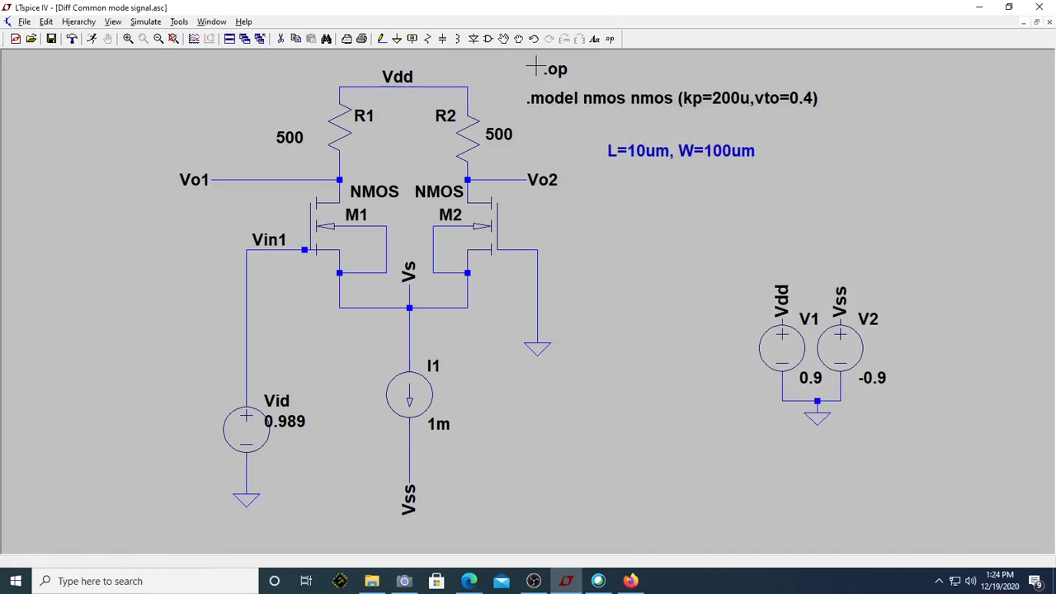
- Change the .op simulation command to a DC sweep with Vid as the first source
right_click(246, 437)
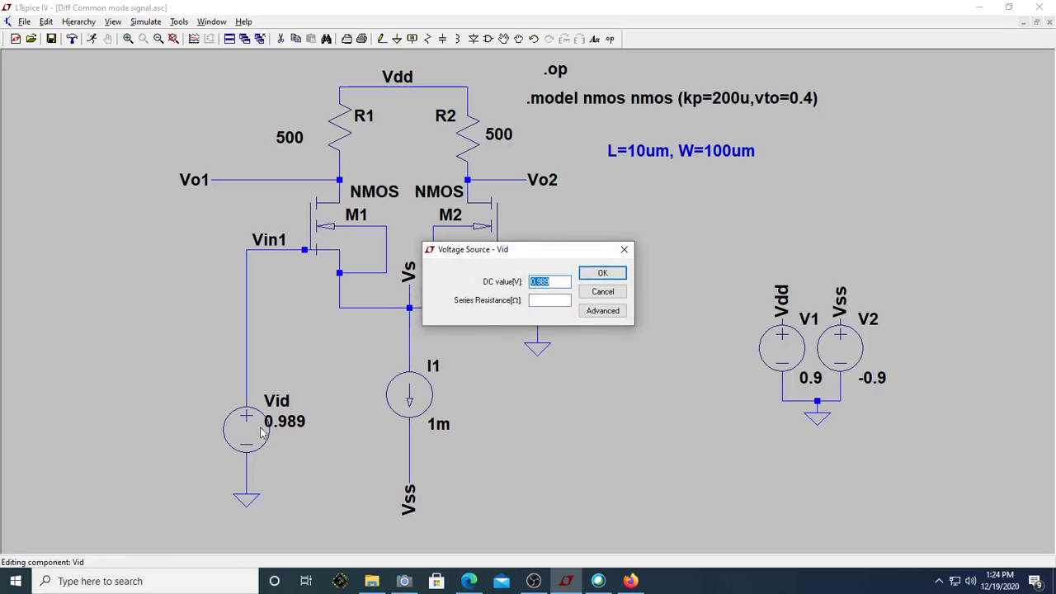
click(601, 274)
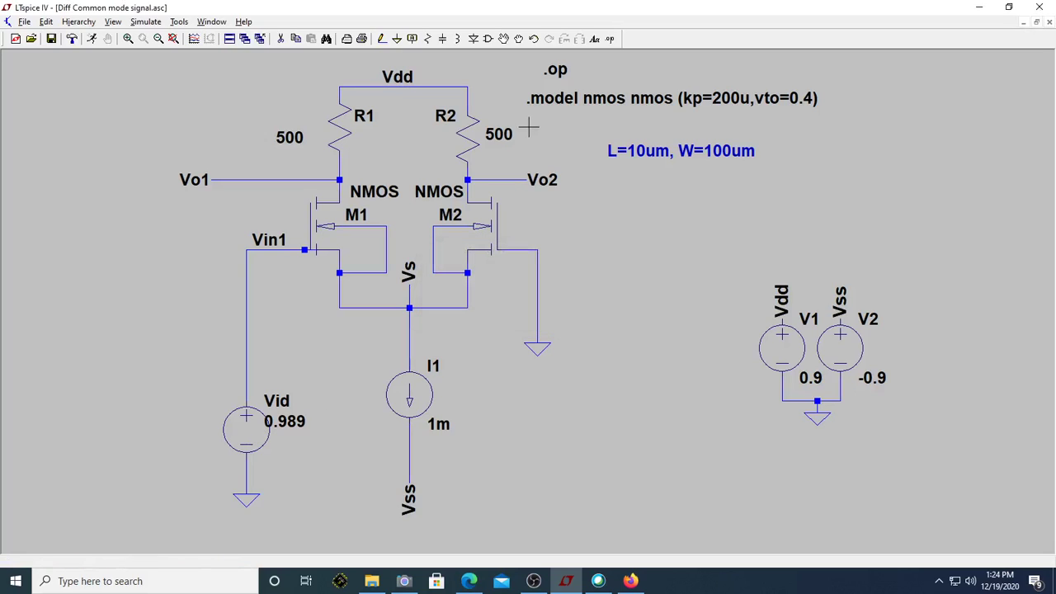
right_click(559, 71)
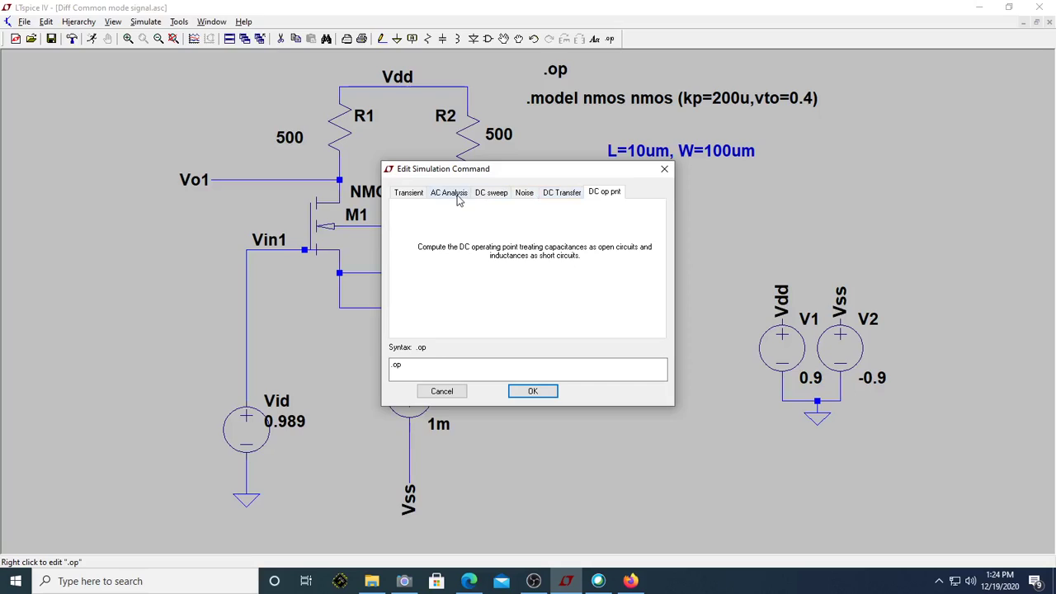
click(495, 196)
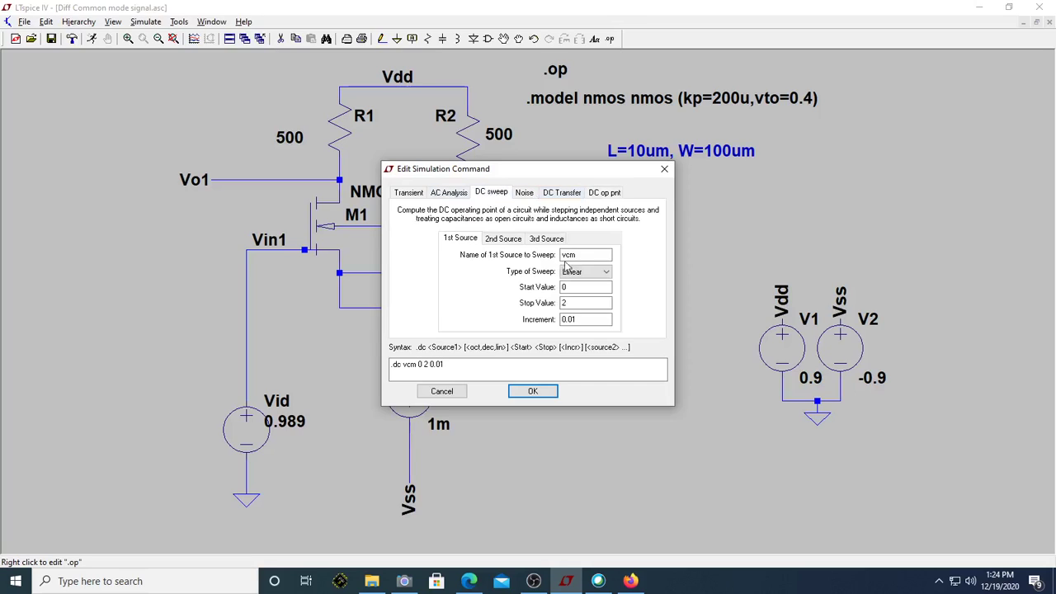
double_click(566, 261)
text(Vid)
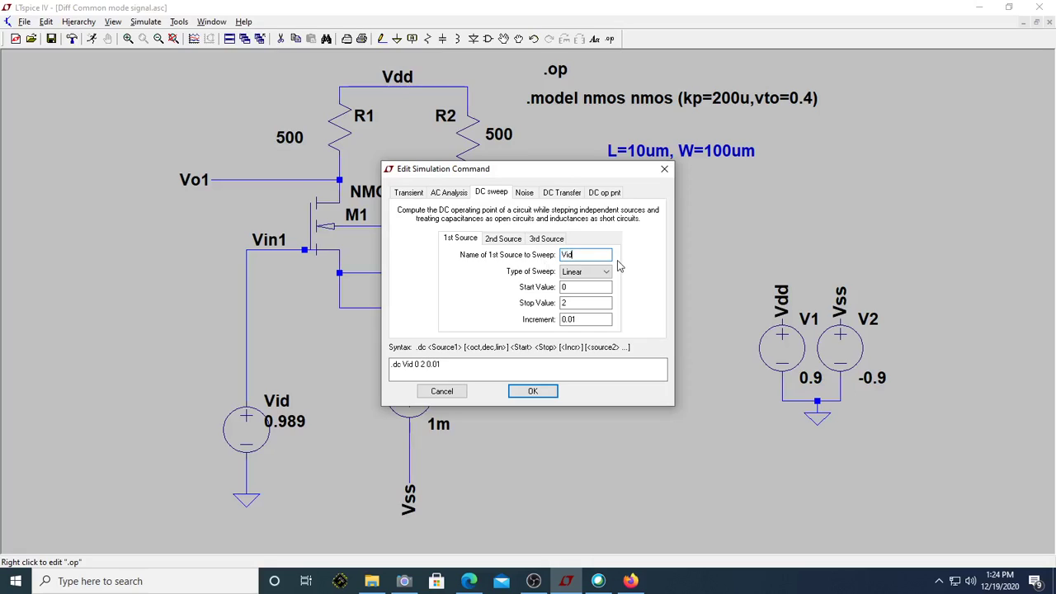
- Set the DC sweep's start value to -1.5 and stop value to 1.5, and apply the command
click(594, 291)
double_click(594, 291)
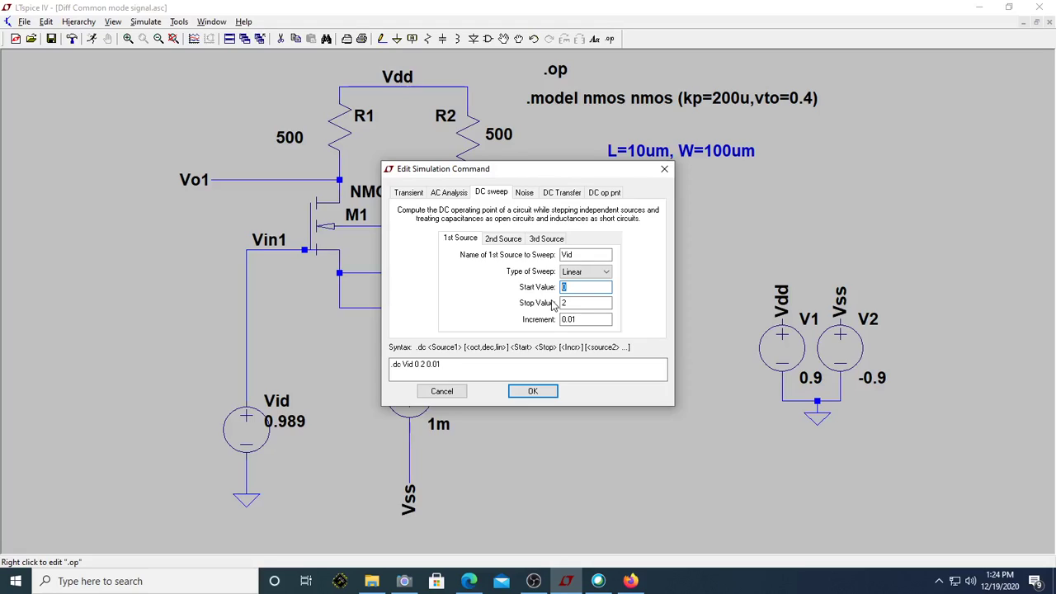
text(-)
key(BackSpace)
text(-1.5)
click(568, 303)
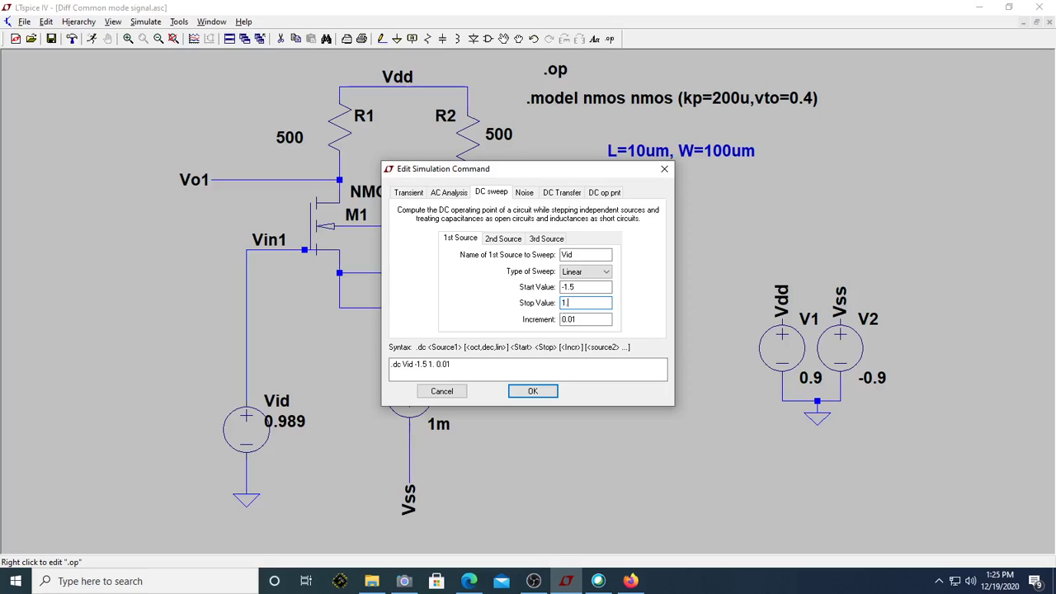
text(1.5)
click(532, 391)
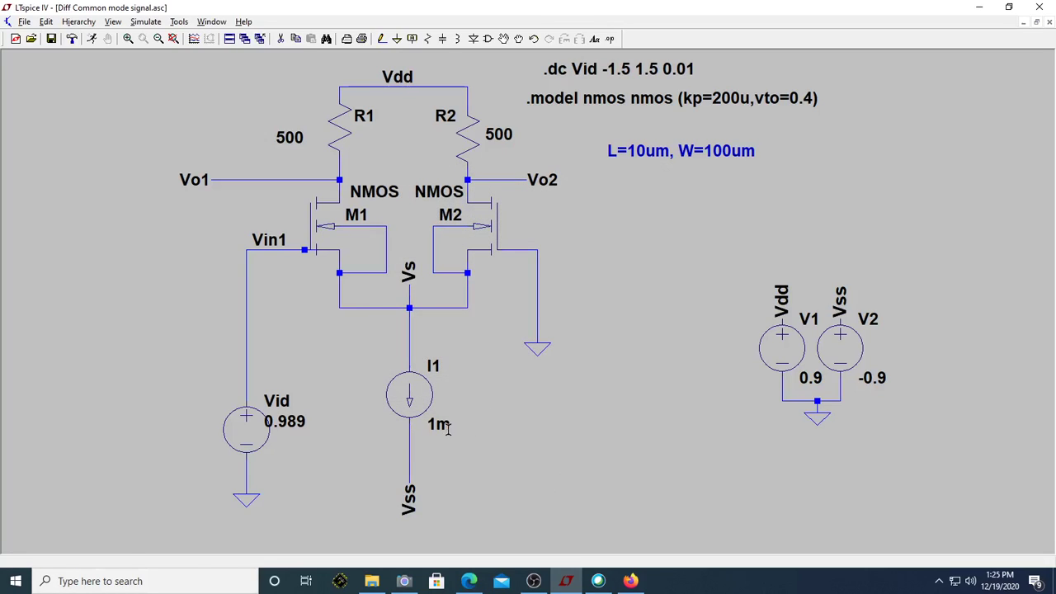
- Review the handwritten sketch of drain currents versus Vid in the Camera app, and return to LTspice
click(404, 581)
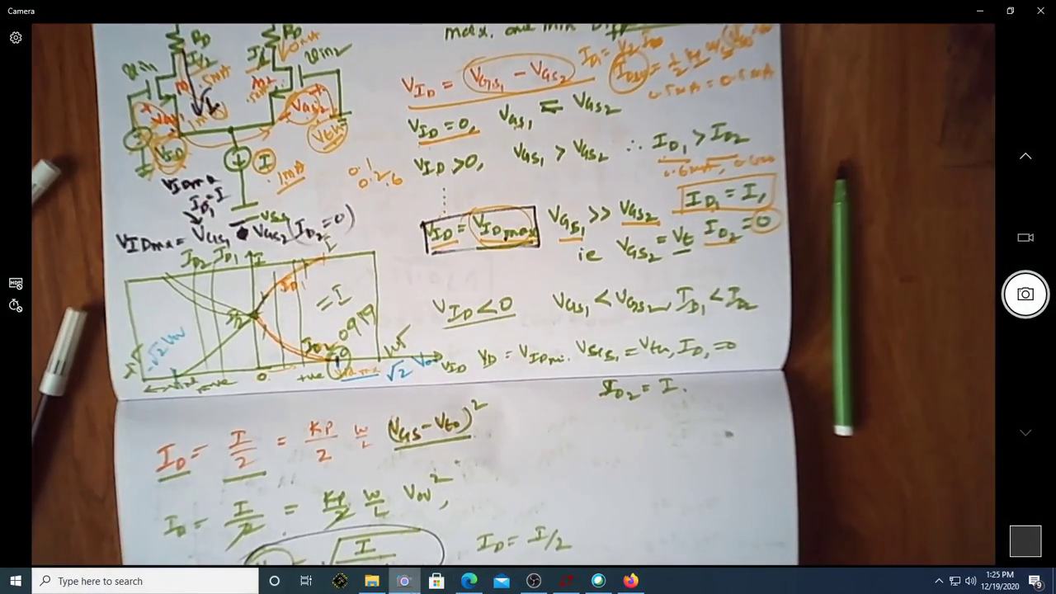
click(566, 581)
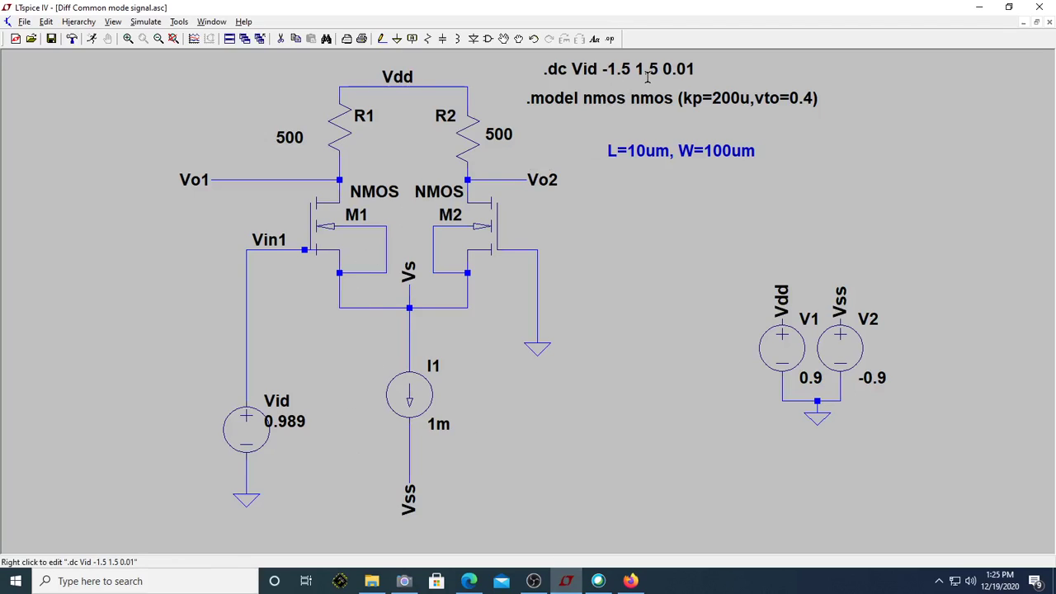
- Run the DC sweep and plot the current through resistor R1
click(91, 39)
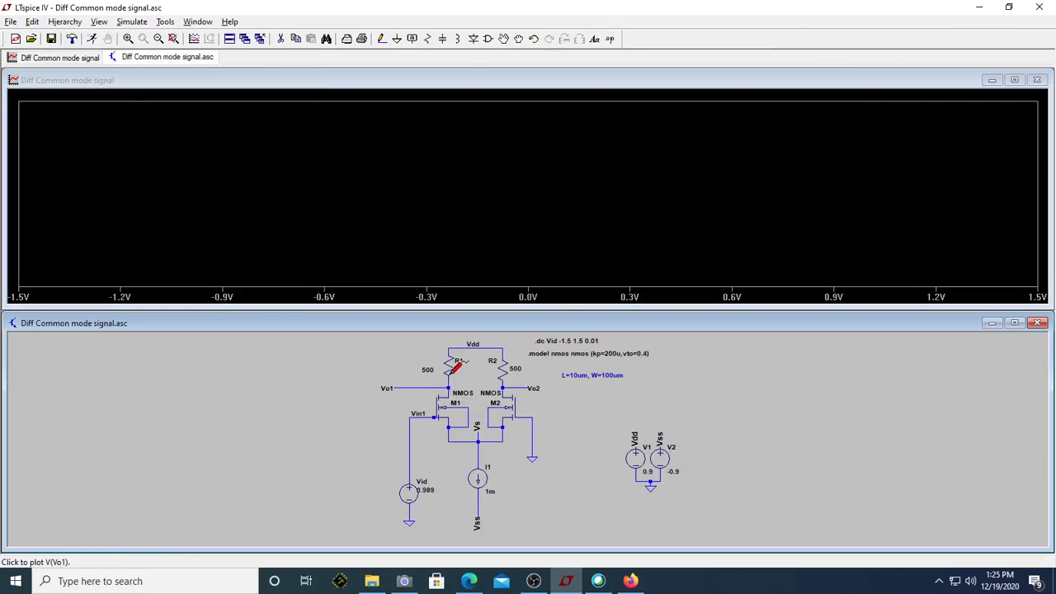
click(452, 364)
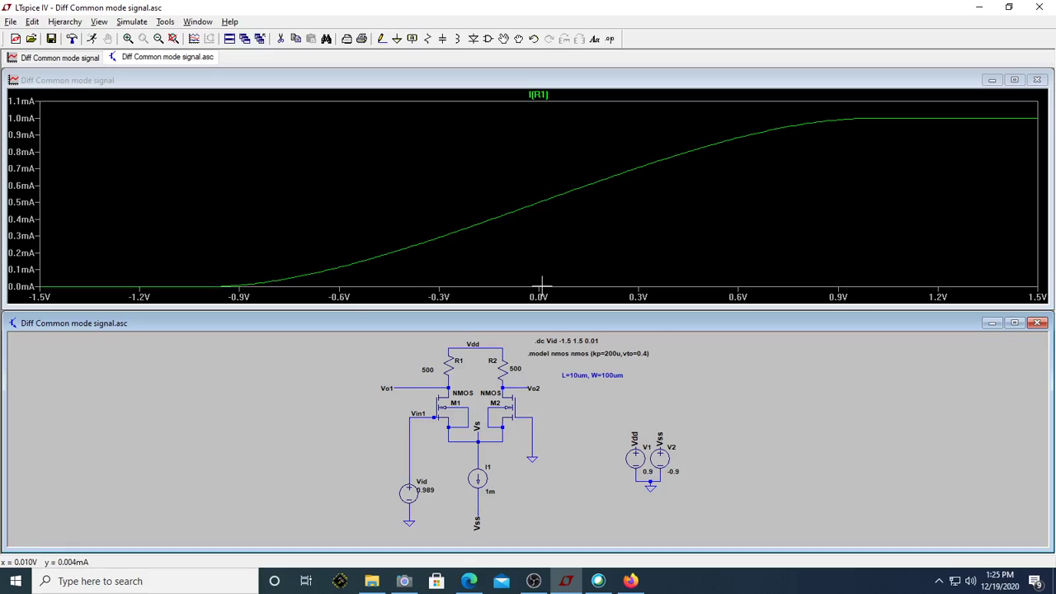
- Attach a cursor to the I(R1) trace, read the current at 0 V, and move the cursor to about 0.946 V
click(540, 96)
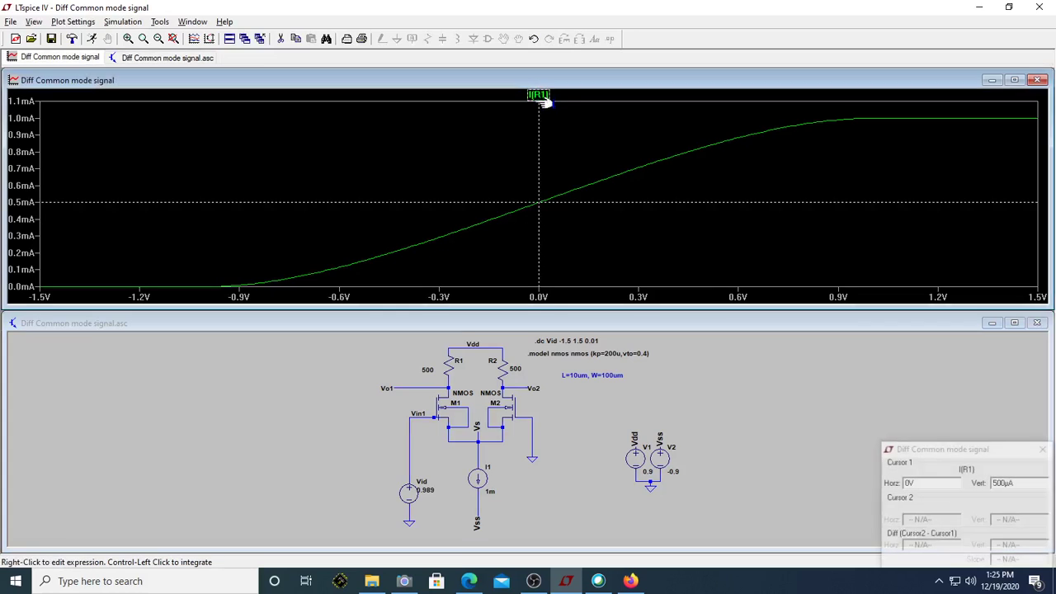
click(980, 485)
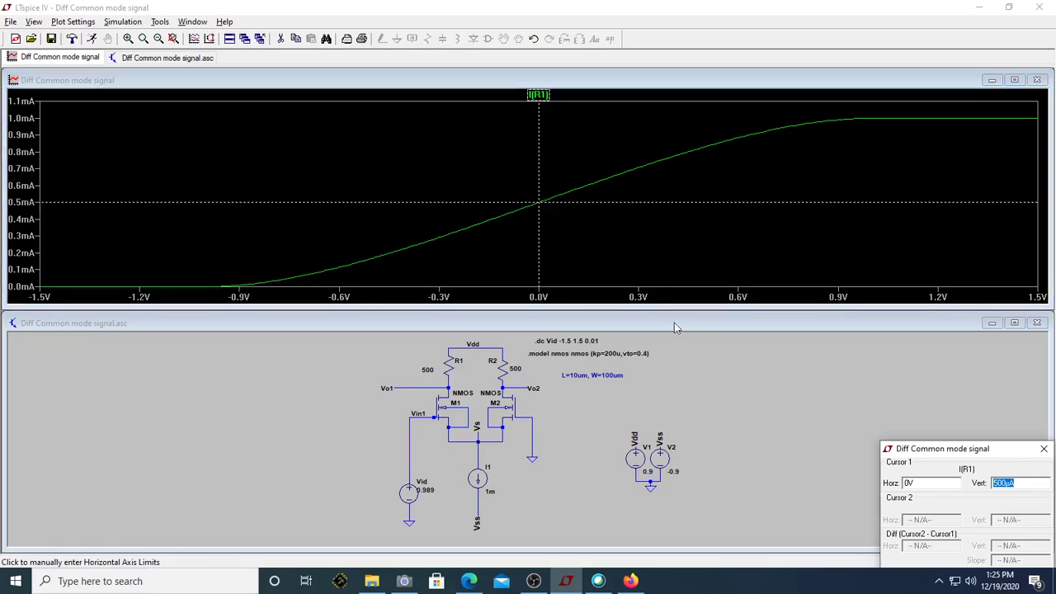
drag(538, 276, 854, 268)
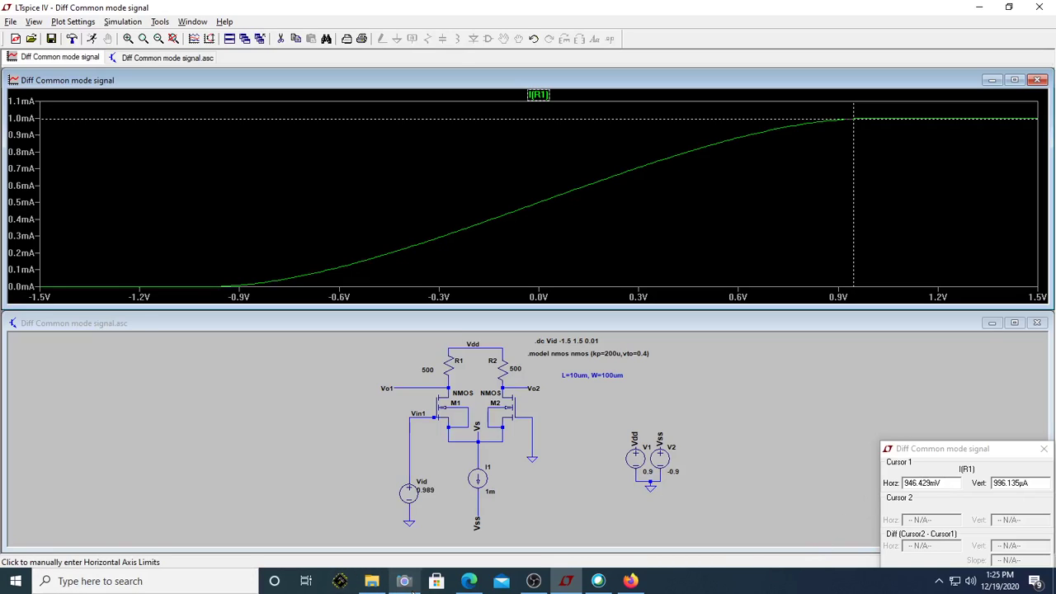
- Check the calculated maximum Vid in the Camera app's notes, and read I(R1) in LTspice with the cursor at about 0.994 V
click(403, 581)
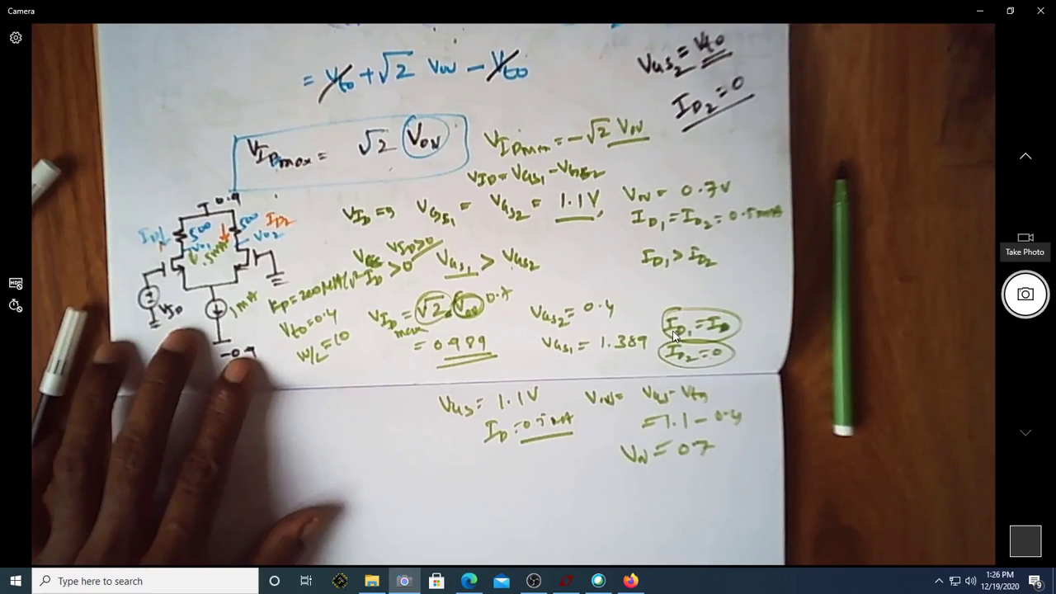
click(981, 12)
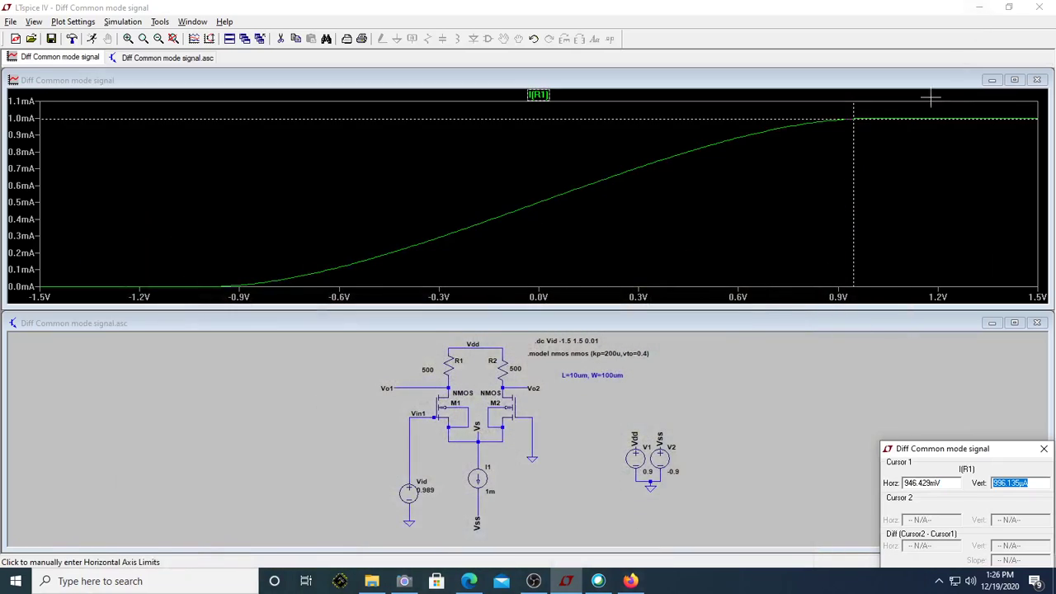
click(858, 276)
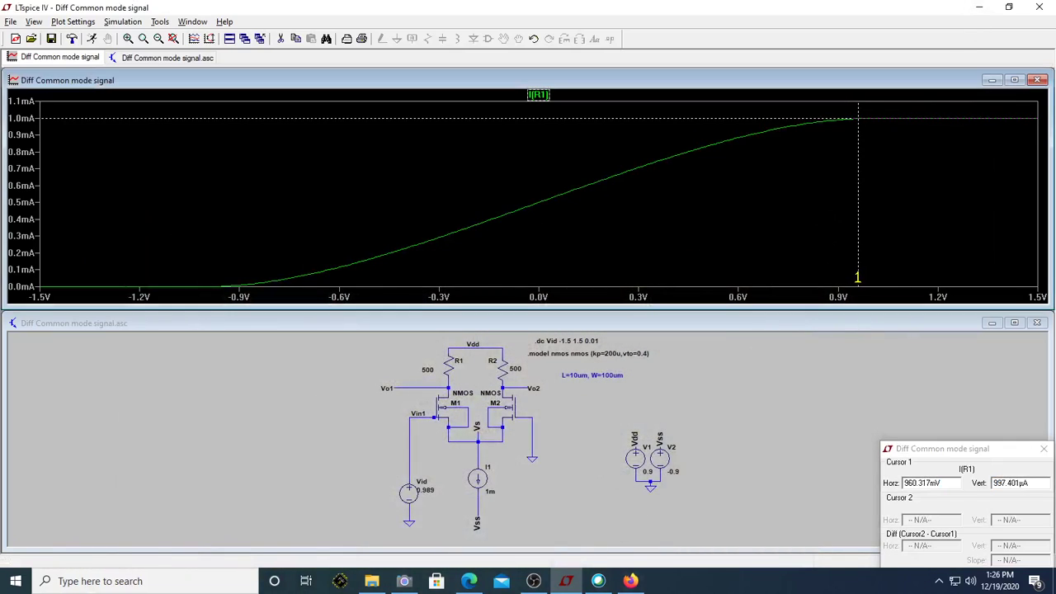
drag(858, 277, 867, 277)
drag(1036, 483, 906, 478)
click(905, 484)
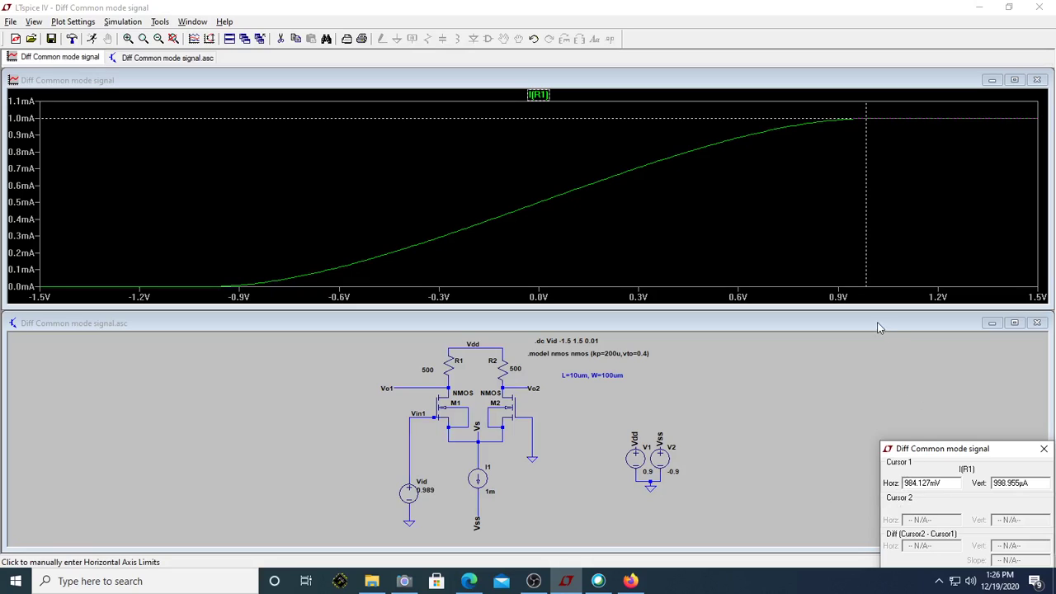
drag(867, 279, 869, 279)
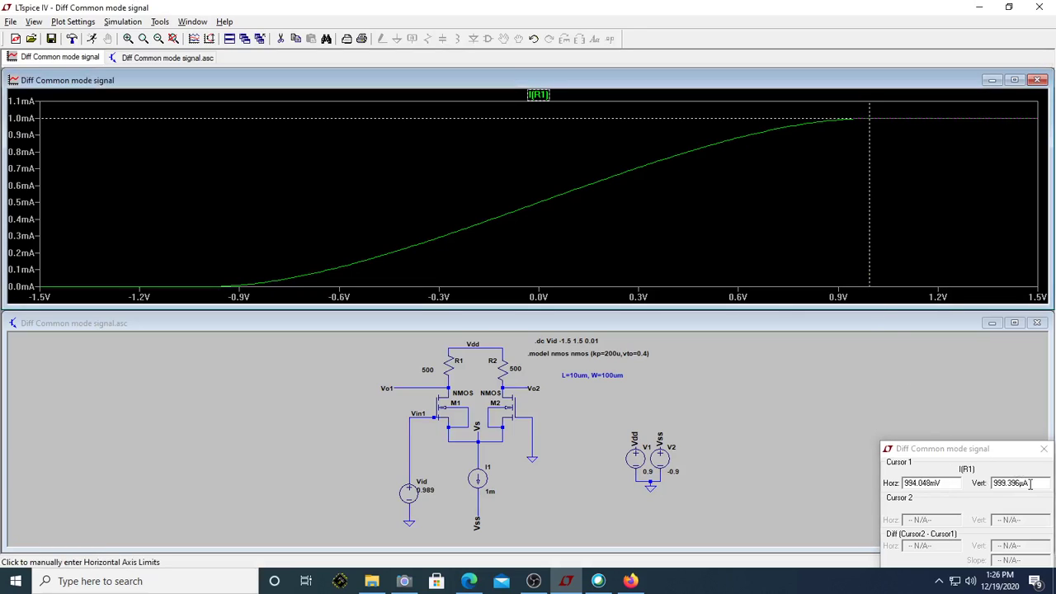
drag(1030, 484, 1006, 483)
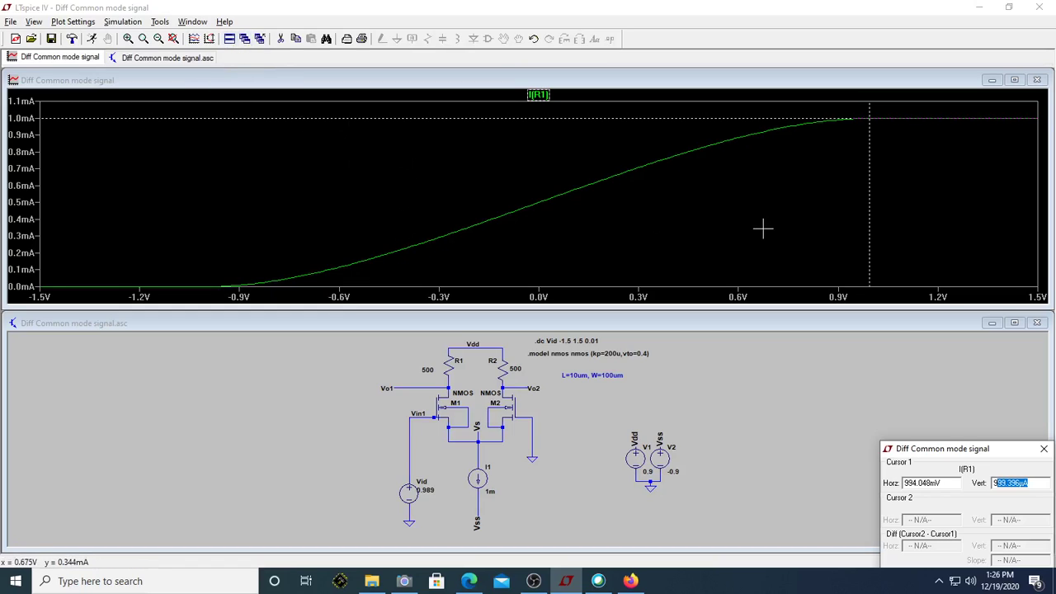
- Move the cursor along the I(R1) trace to about -0.944 V and read the current there
drag(869, 276, 831, 285)
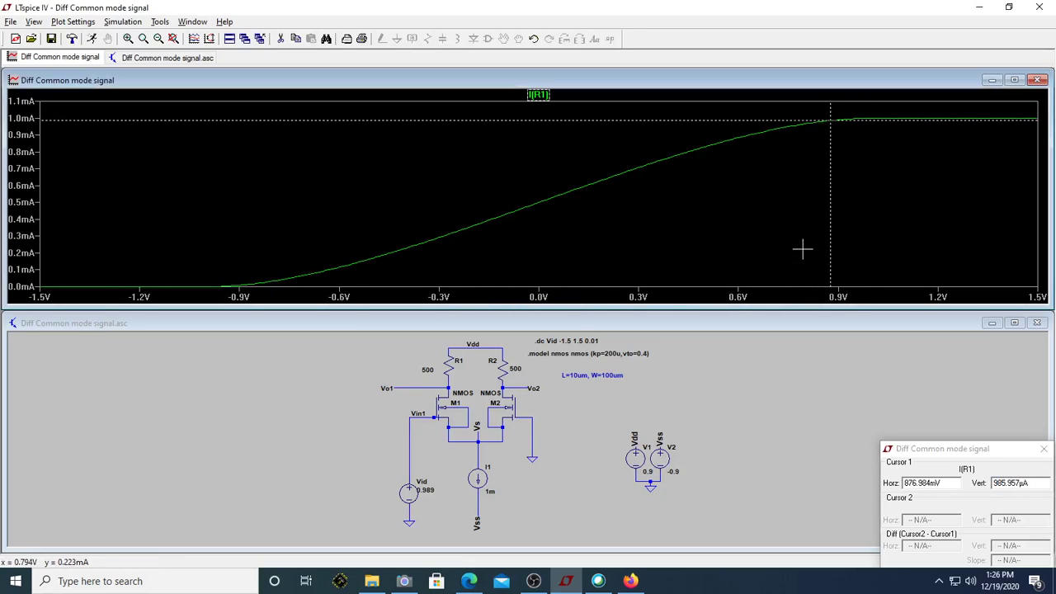
drag(831, 262, 294, 288)
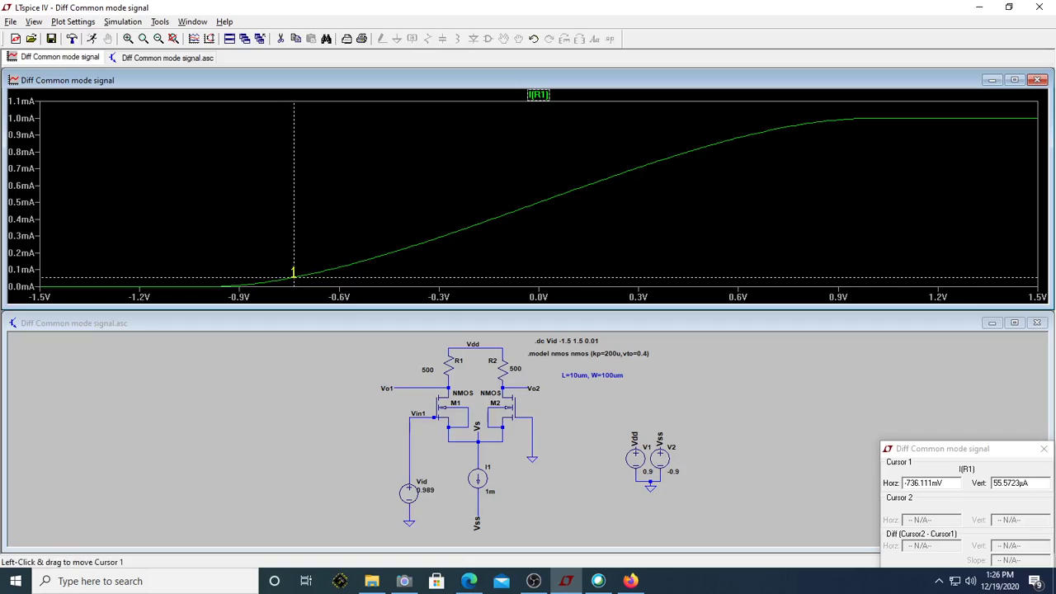
drag(294, 273, 224, 273)
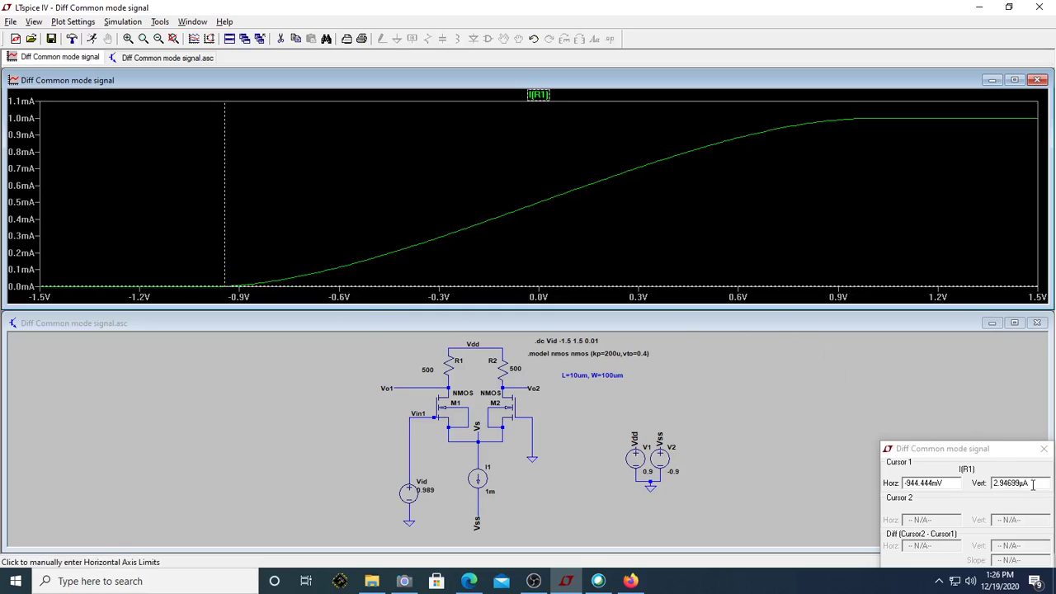
drag(1032, 485, 1023, 484)
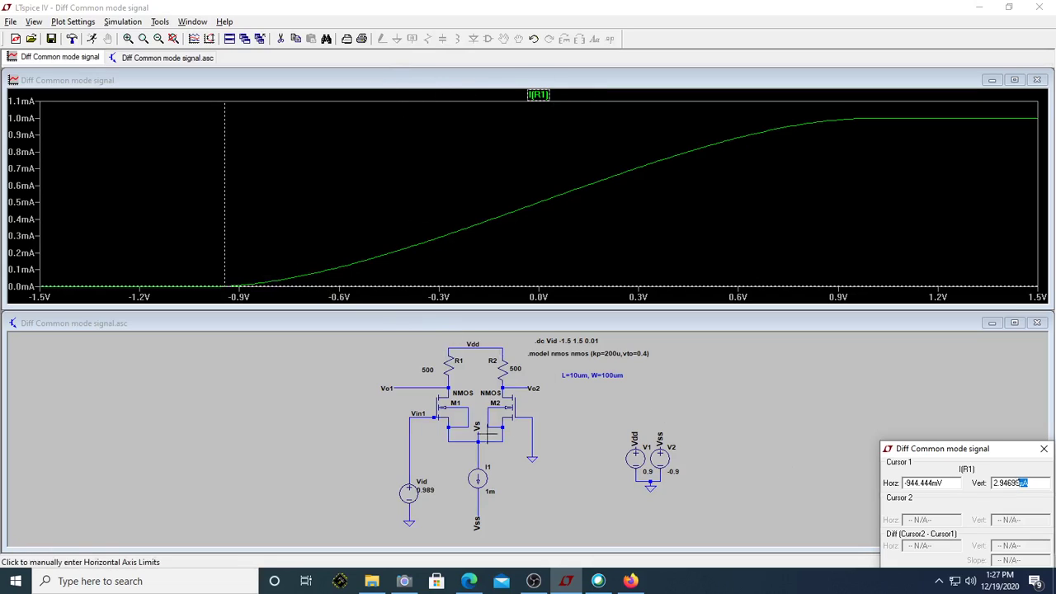
- Add the current through resistor R2 to the plot and change the I(R2) trace color to red
click(592, 398)
click(502, 363)
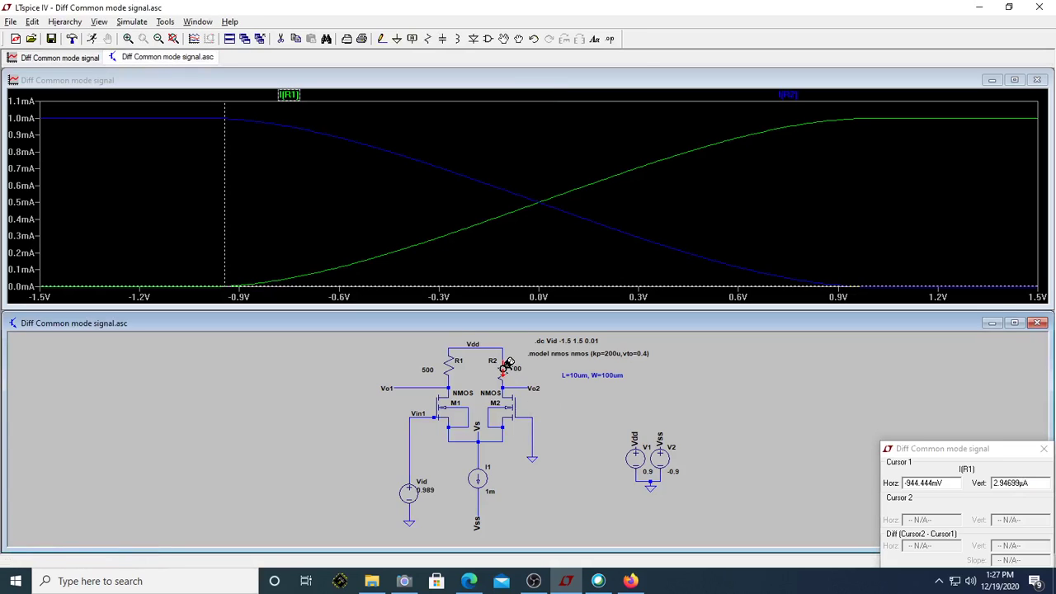
right_click(790, 95)
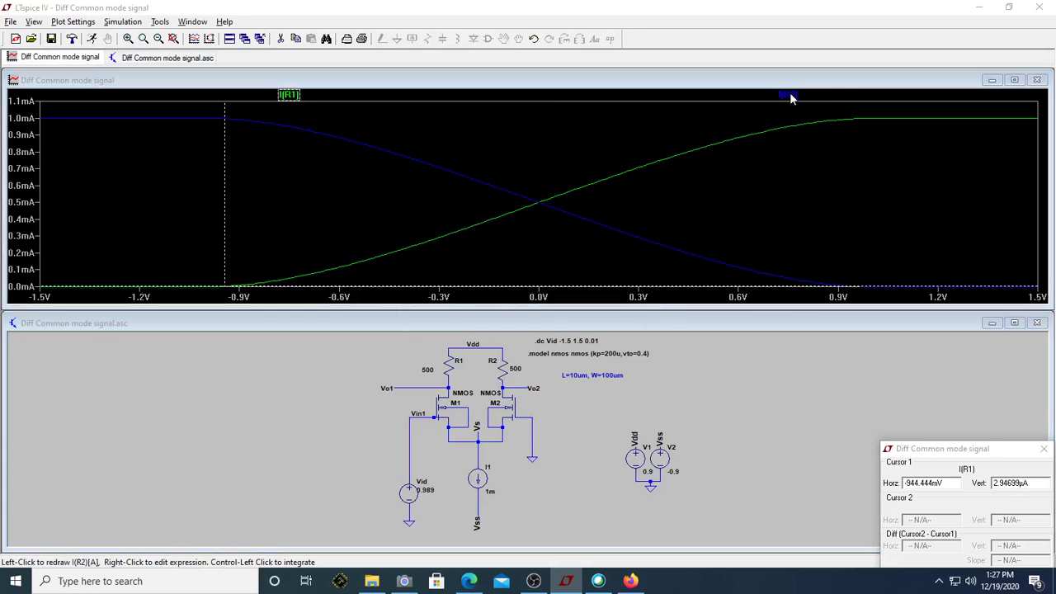
click(483, 259)
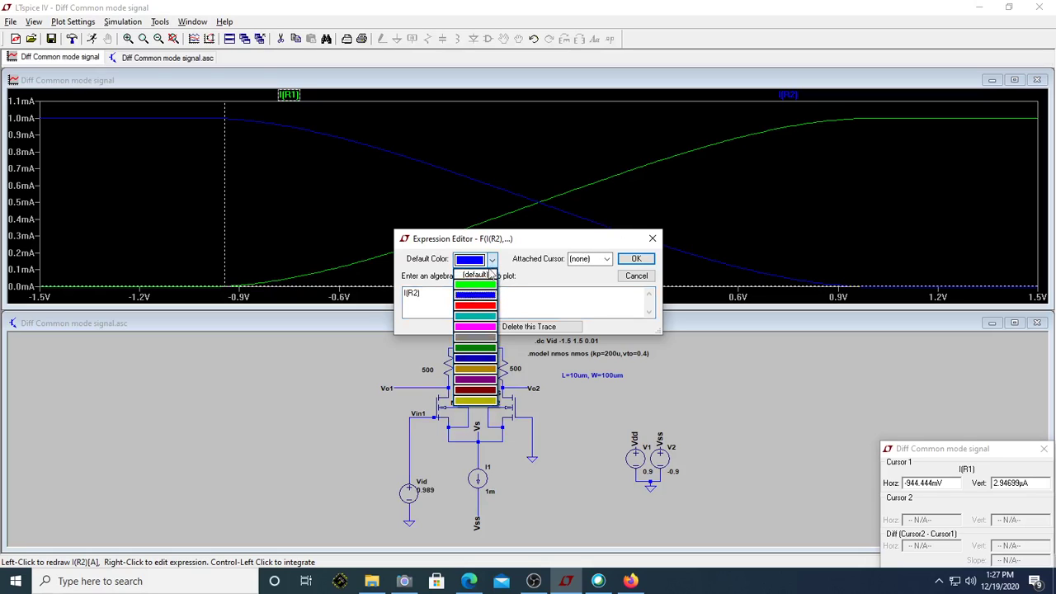
click(477, 306)
click(637, 258)
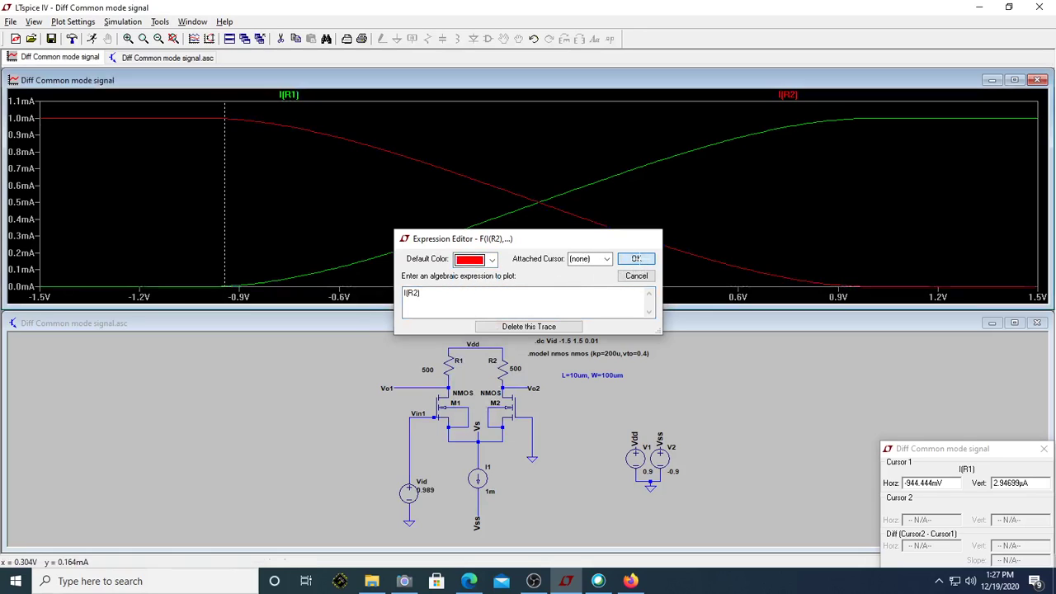
- In the maximized plot, attach one cursor to I(R1) and another to I(R2), and place both near 0 V to read the currents
double_click(601, 83)
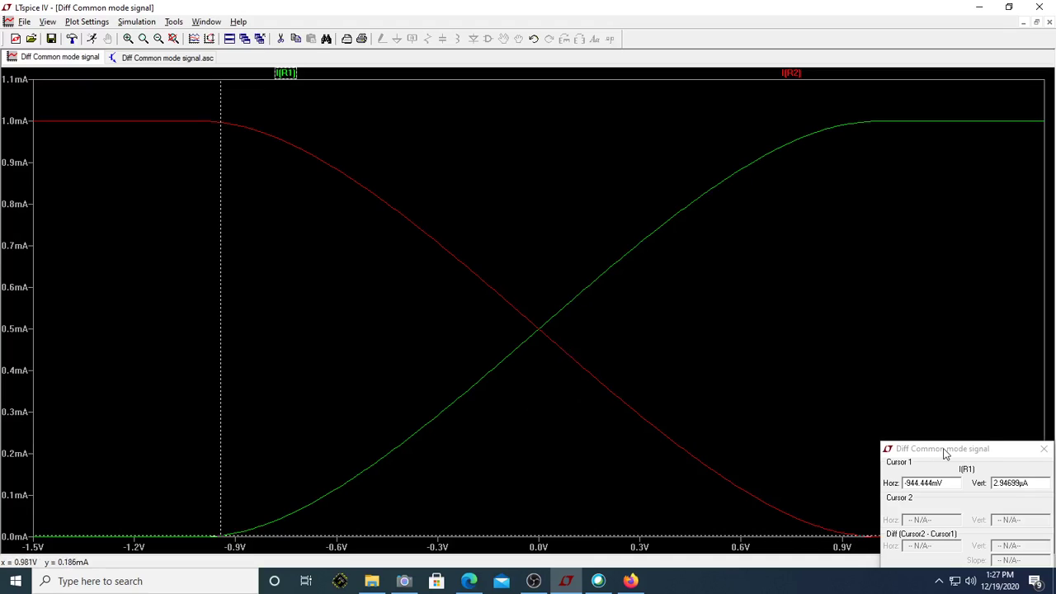
drag(946, 453, 947, 281)
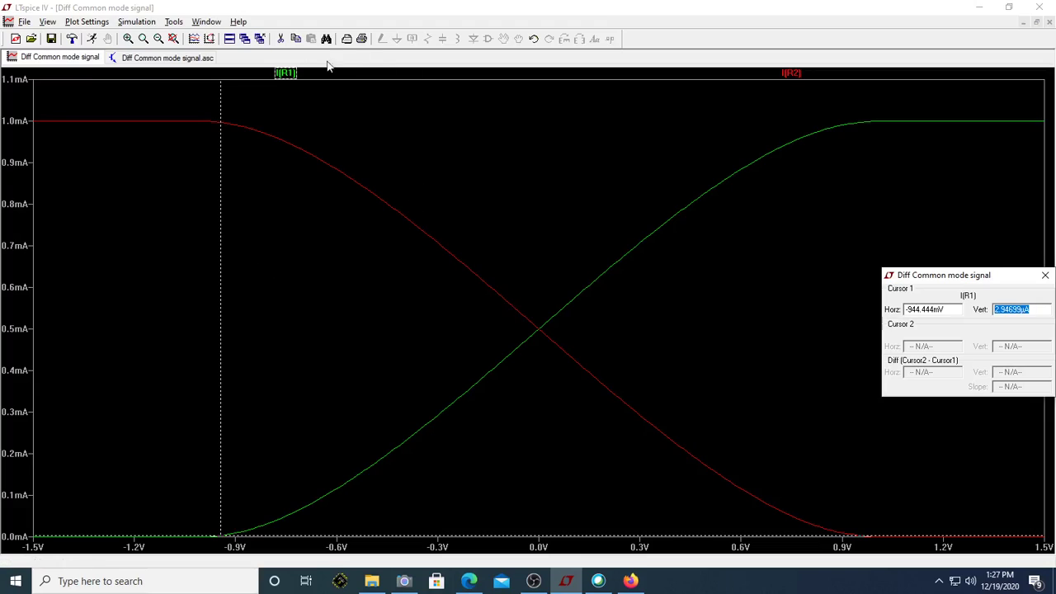
click(286, 72)
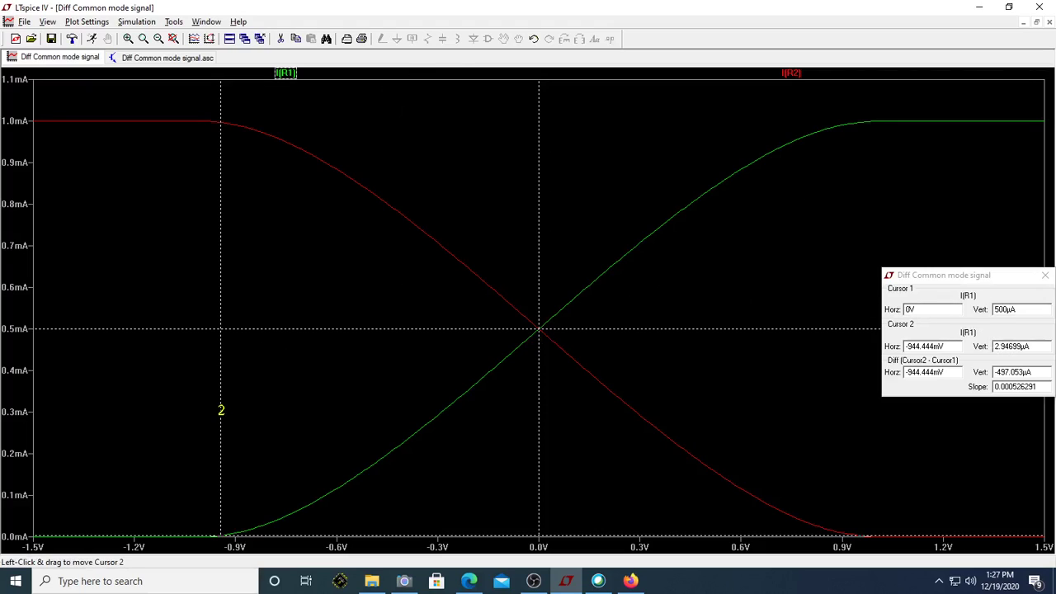
click(795, 71)
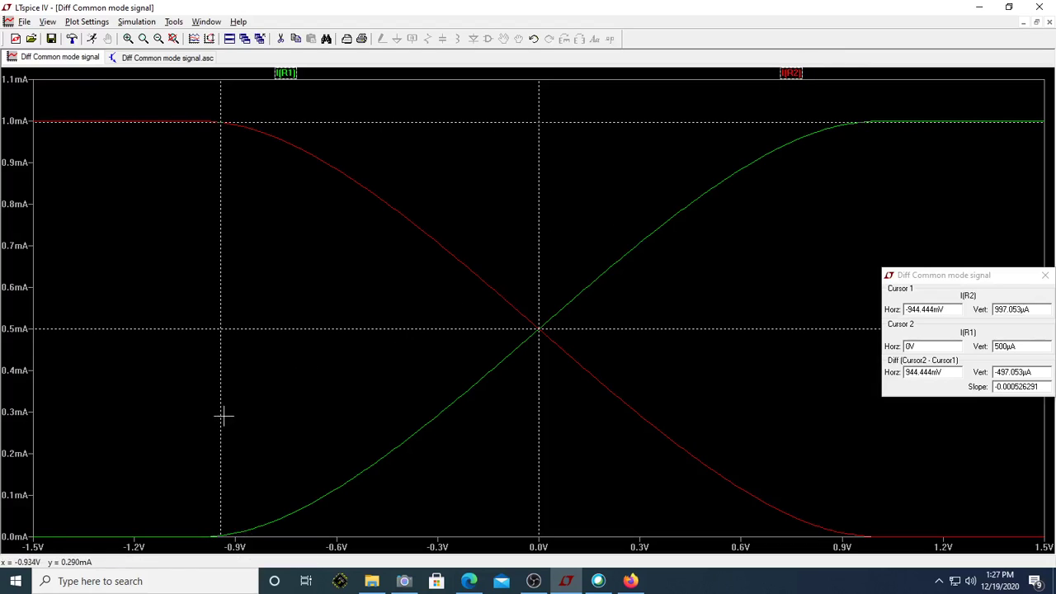
drag(219, 424, 540, 430)
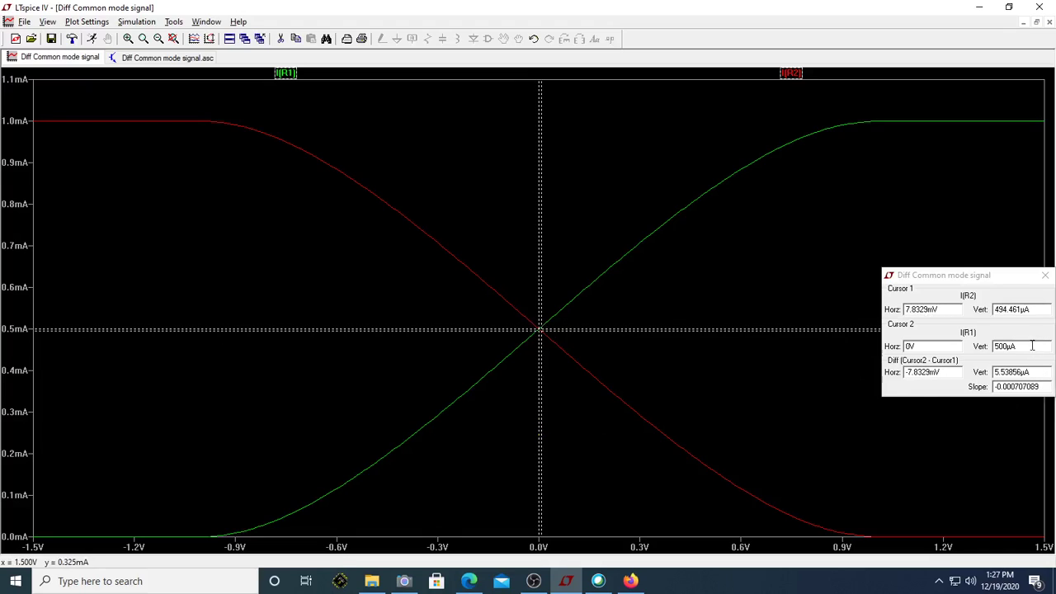
- Restore the plot to its full range and read I(R1) and I(R2) with both cursors at 450 mV
drag(691, 327, 723, 314)
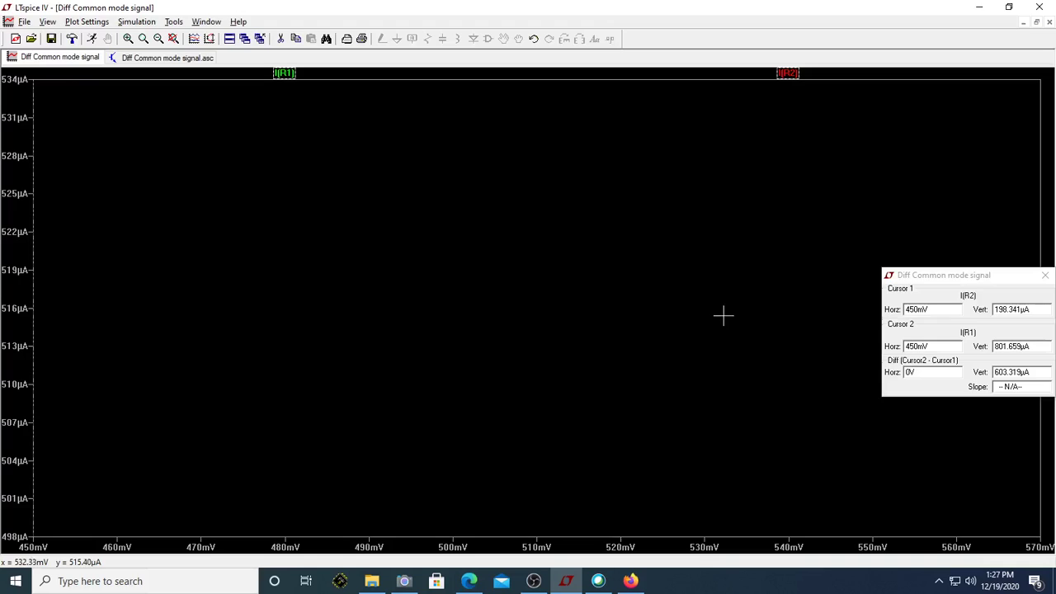
click(175, 40)
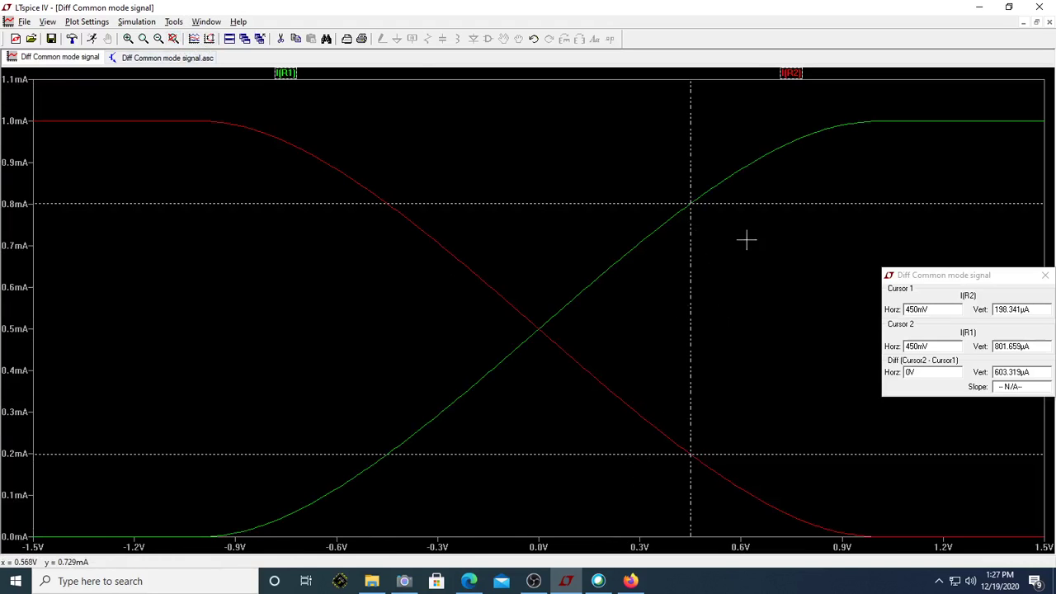
drag(1036, 307, 987, 310)
drag(1043, 346, 1012, 346)
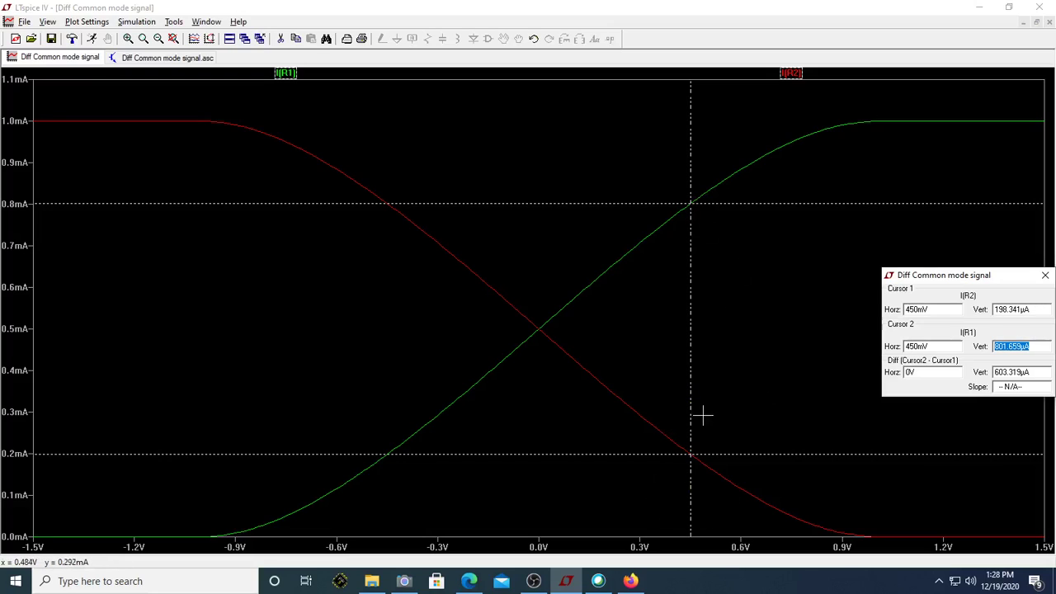
- Move the I(R1) and I(R2) cursors to about 1.01 V and read both currents there
drag(692, 313, 818, 313)
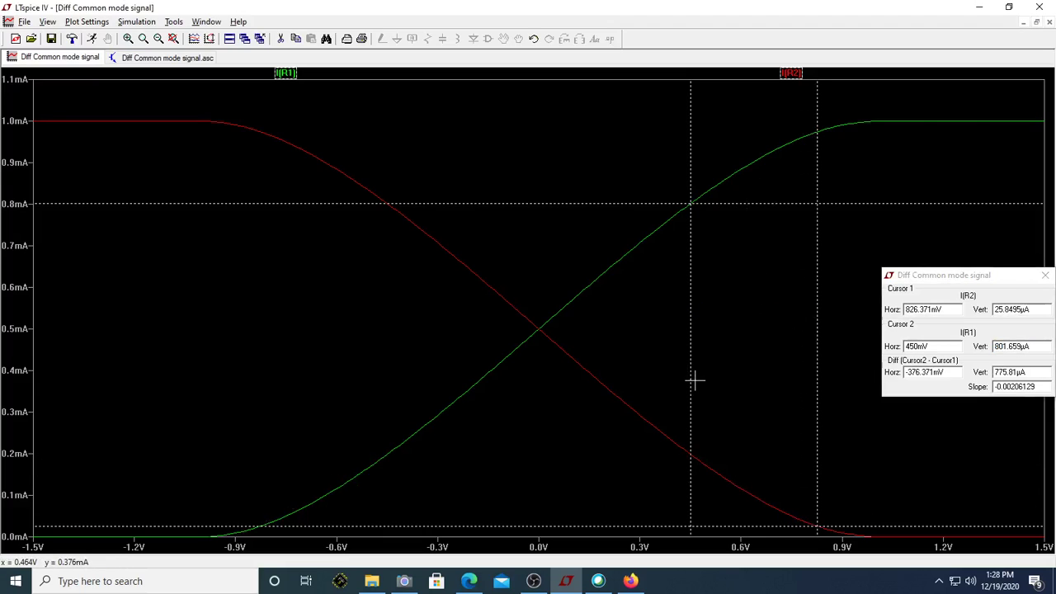
drag(688, 385, 879, 382)
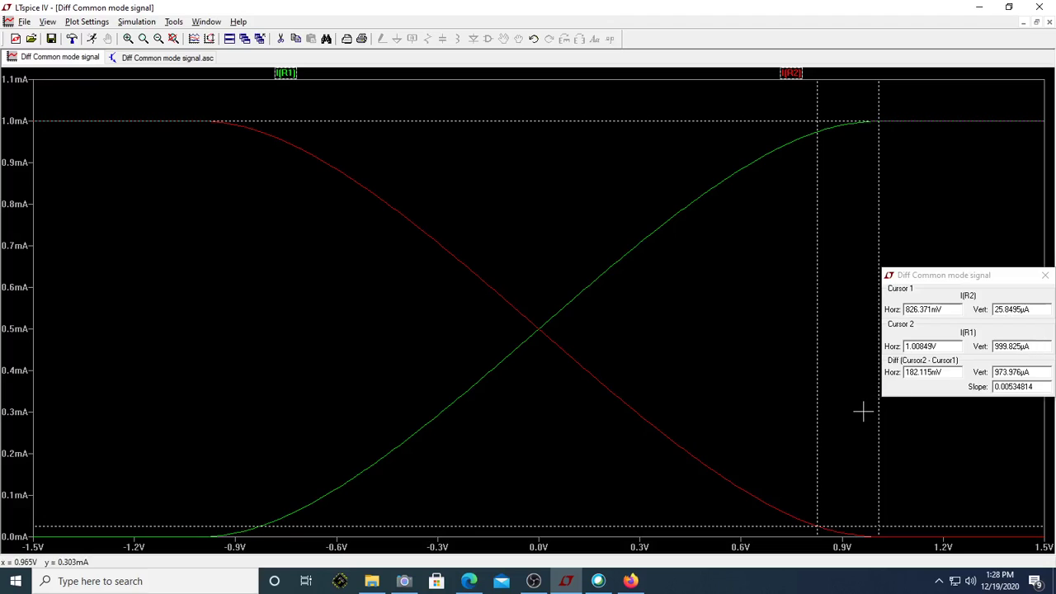
drag(815, 438, 881, 453)
drag(1034, 311, 995, 313)
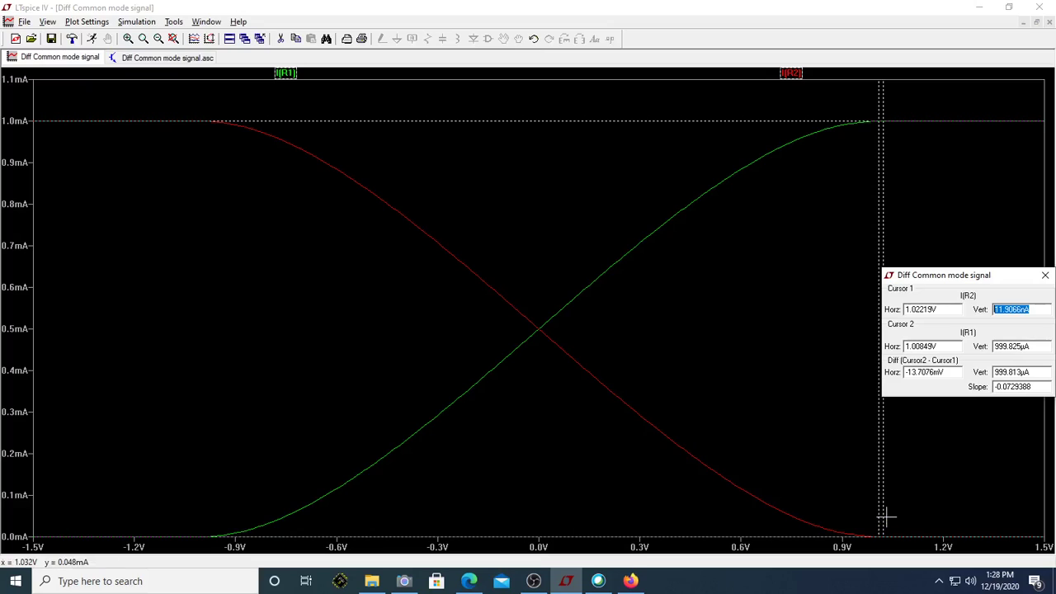
drag(882, 518, 879, 524)
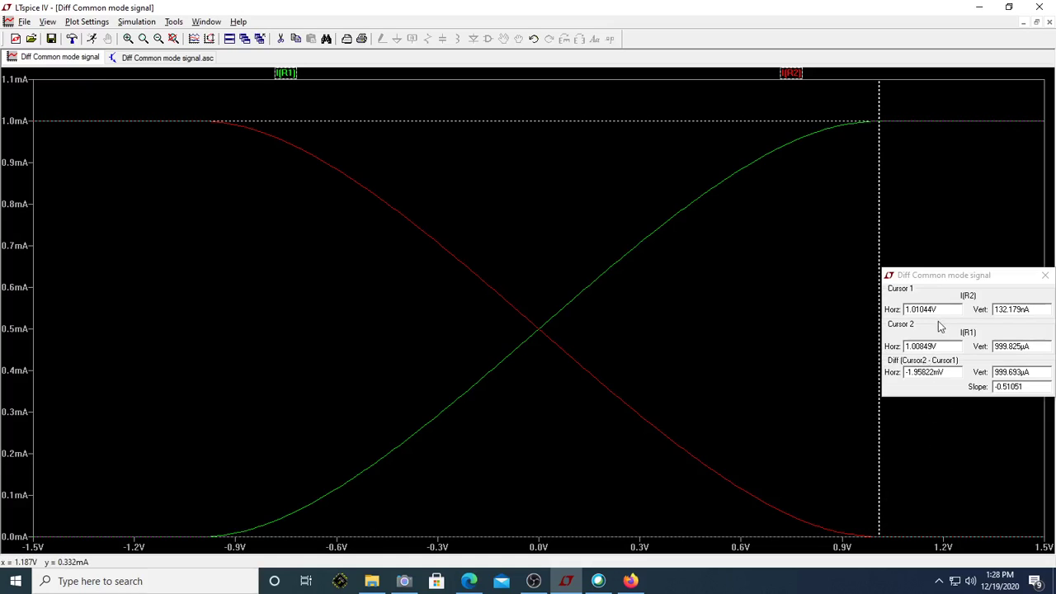
drag(941, 309, 902, 310)
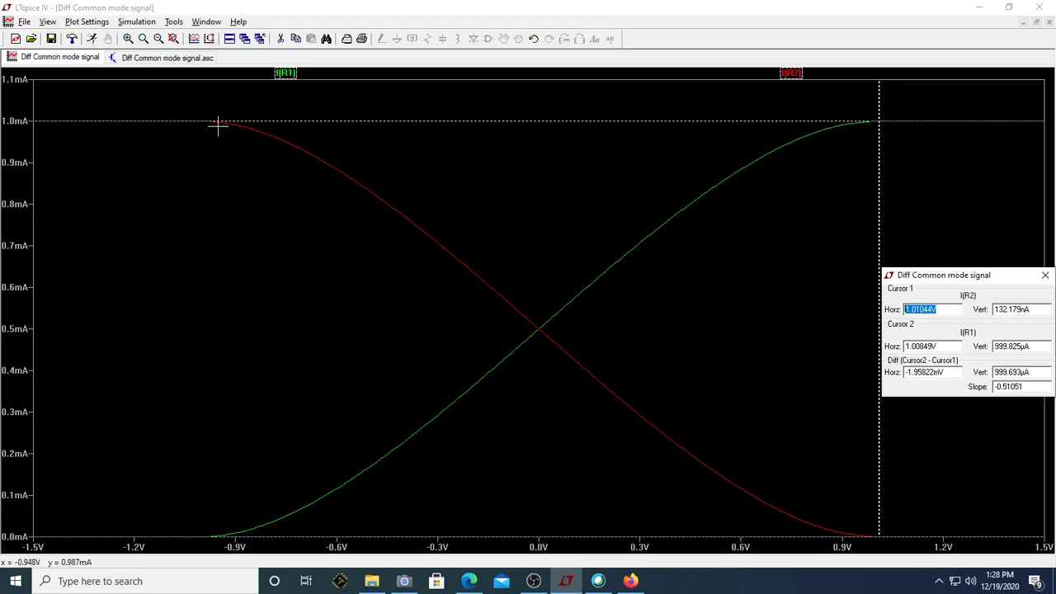
- Check the handwritten notes in the Camera app, and return to LTspice with the differential pair schematic maximized
click(403, 581)
click(229, 40)
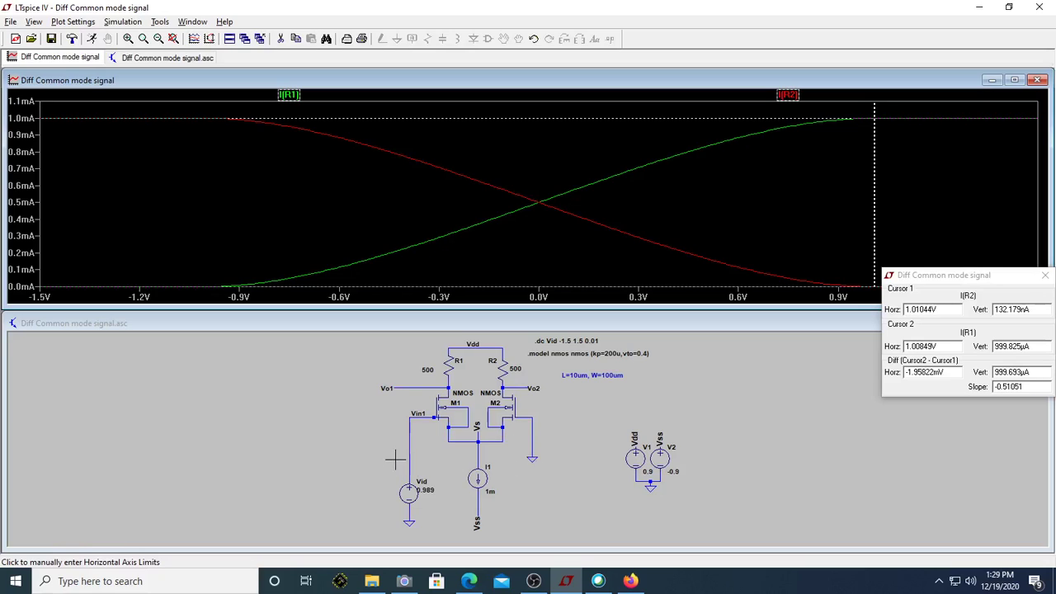
click(510, 323)
double_click(510, 322)
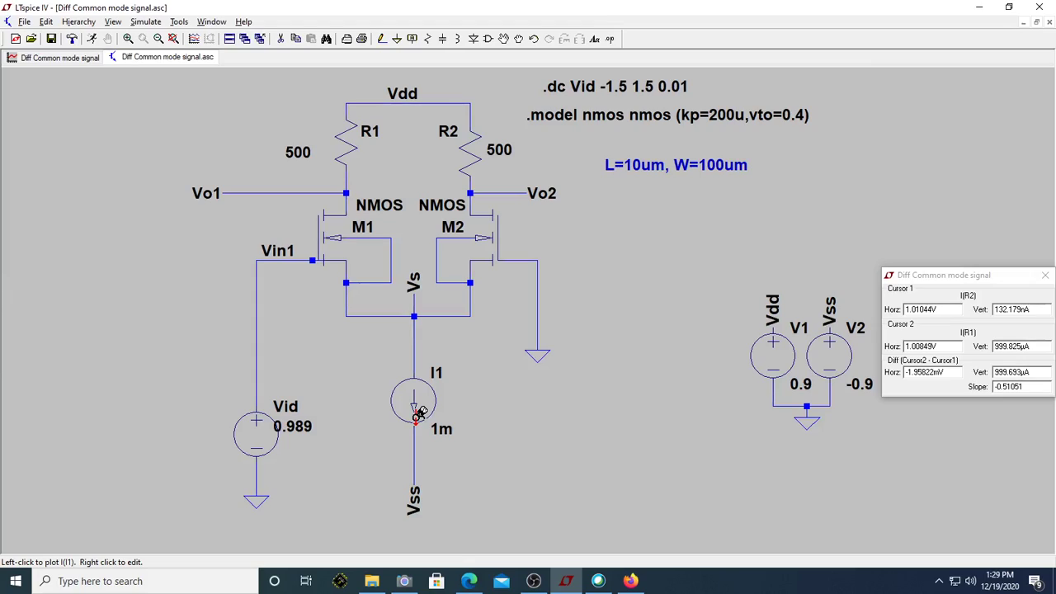
- Switch to the Camera app to view the handwritten notes on maximum and minimum differential input voltage
mouse_move(625, 583)
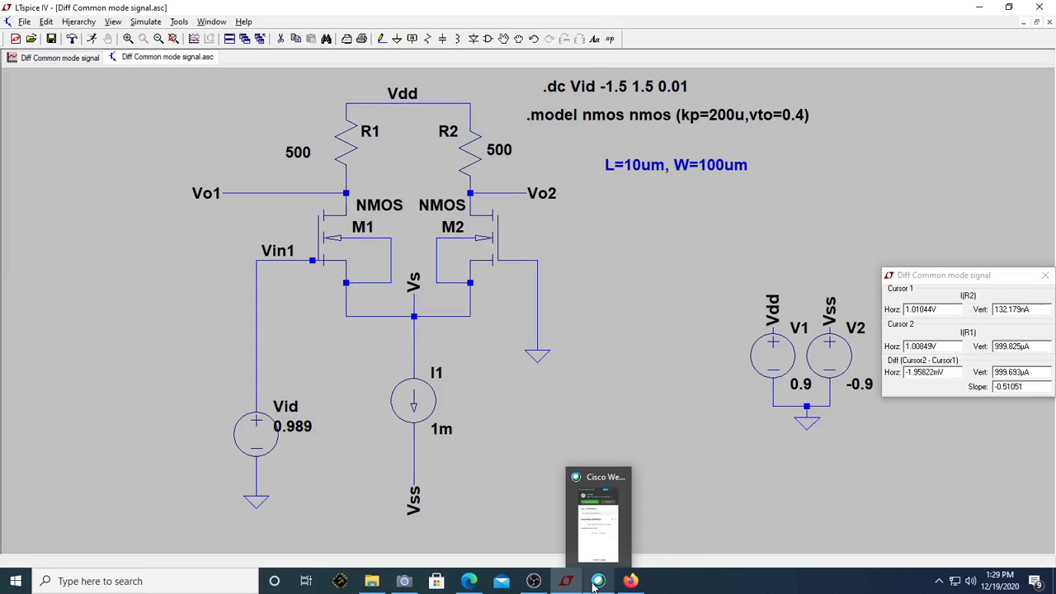
click(405, 583)
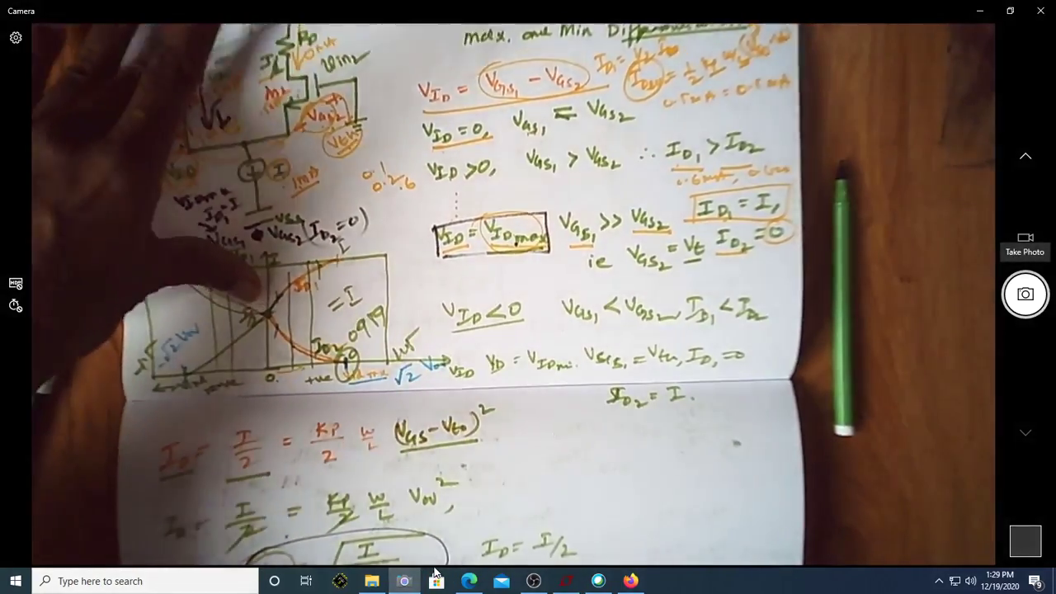